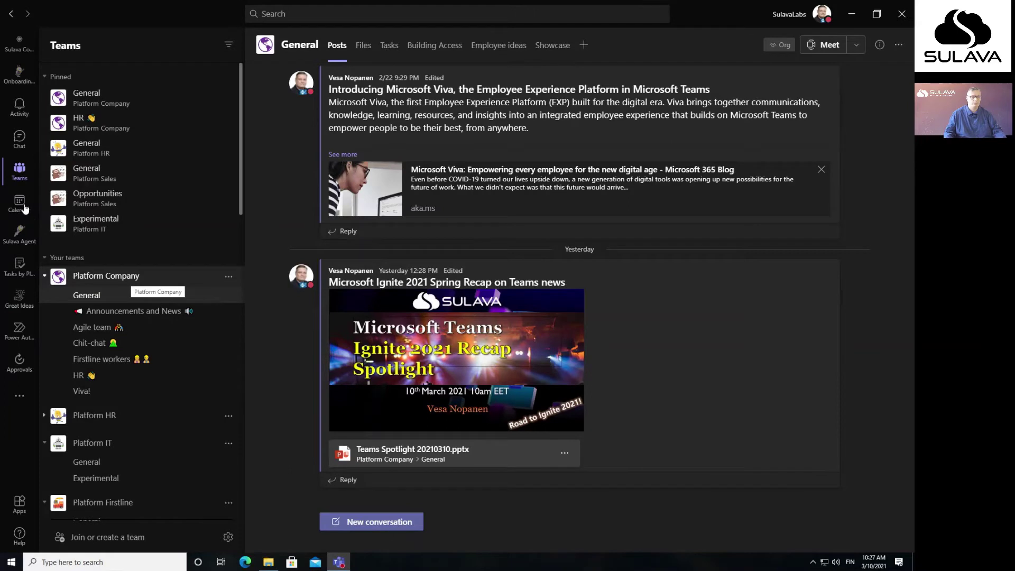
Step: Open the March 10 meeting "Microsoft Teams Spotlight: What's new in Teams" from the calendar and show its Meeting App page
click(19, 202)
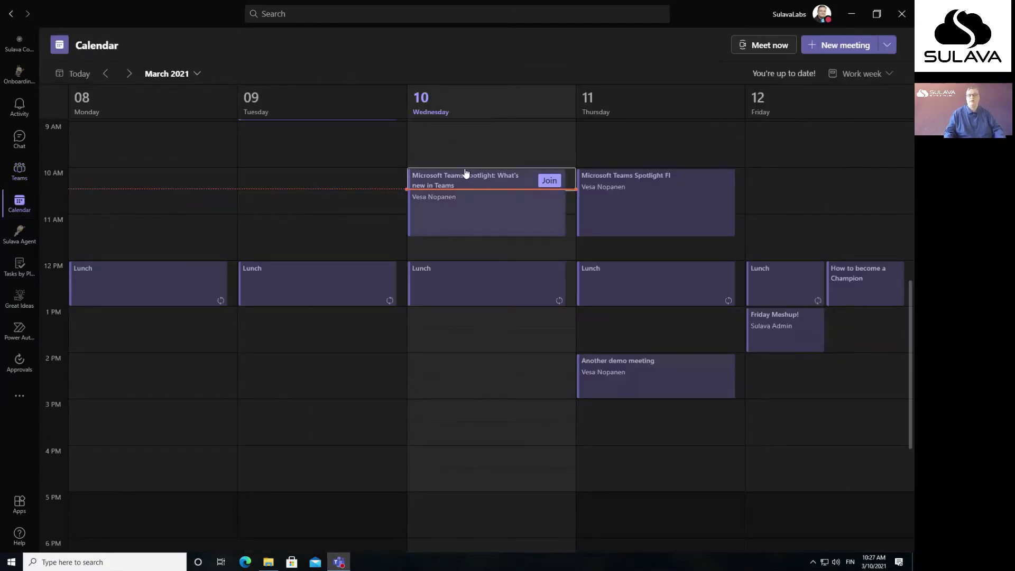
right_click(440, 180)
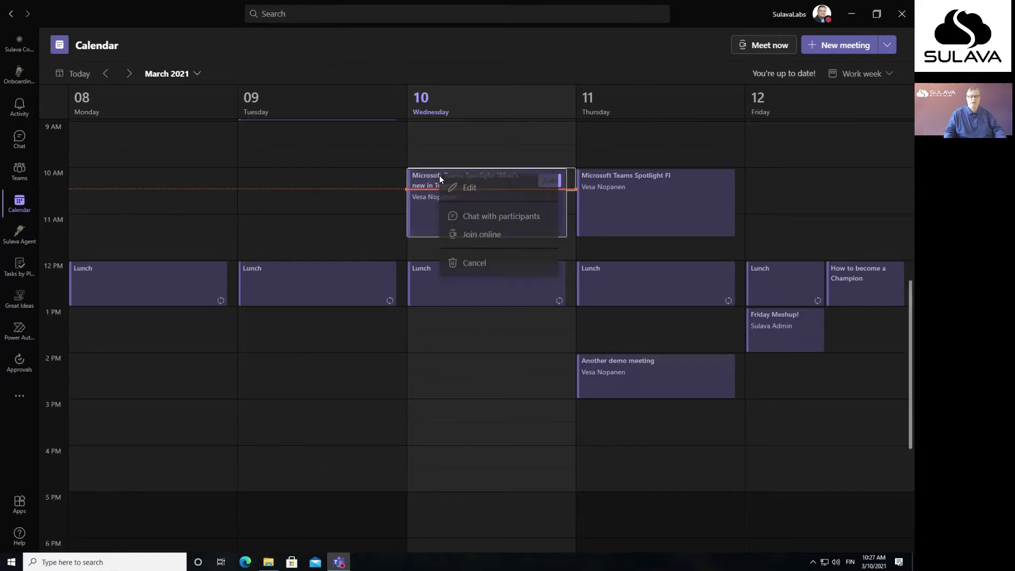
click(478, 196)
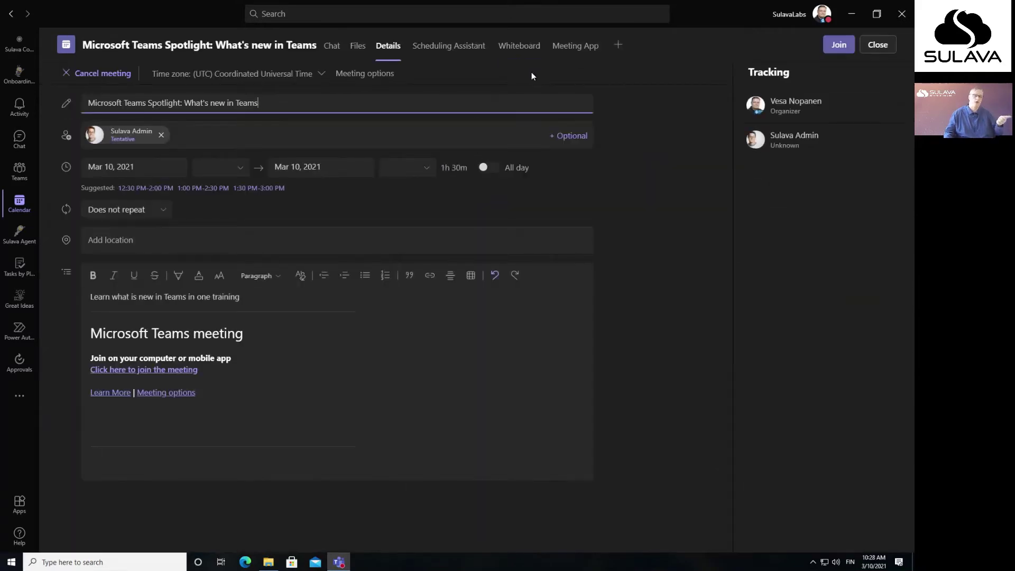
click(571, 53)
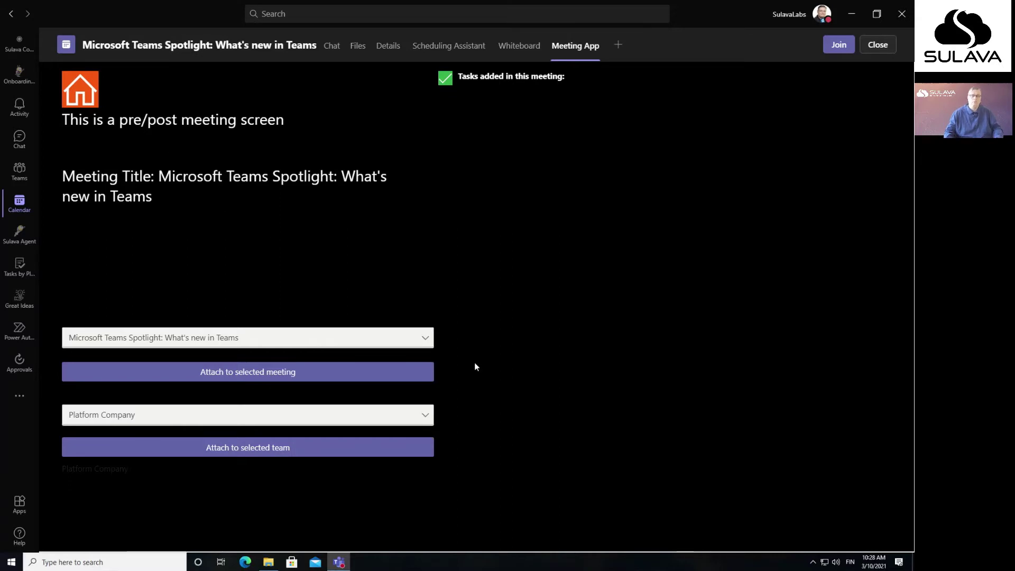
Step: Examine the meetings and teams the app can be attached to, leaving Platform Company as the chosen team
click(430, 337)
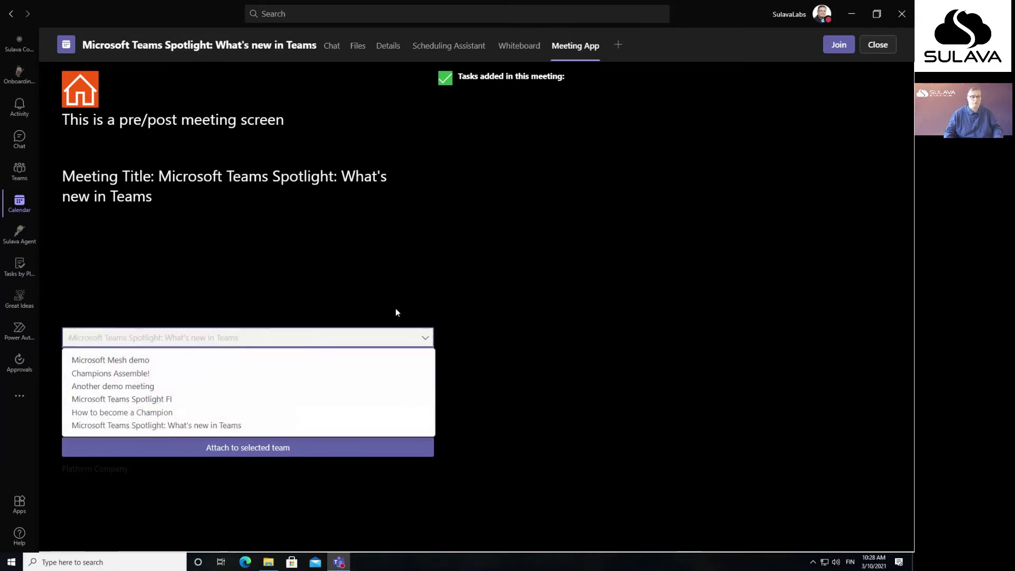
click(364, 271)
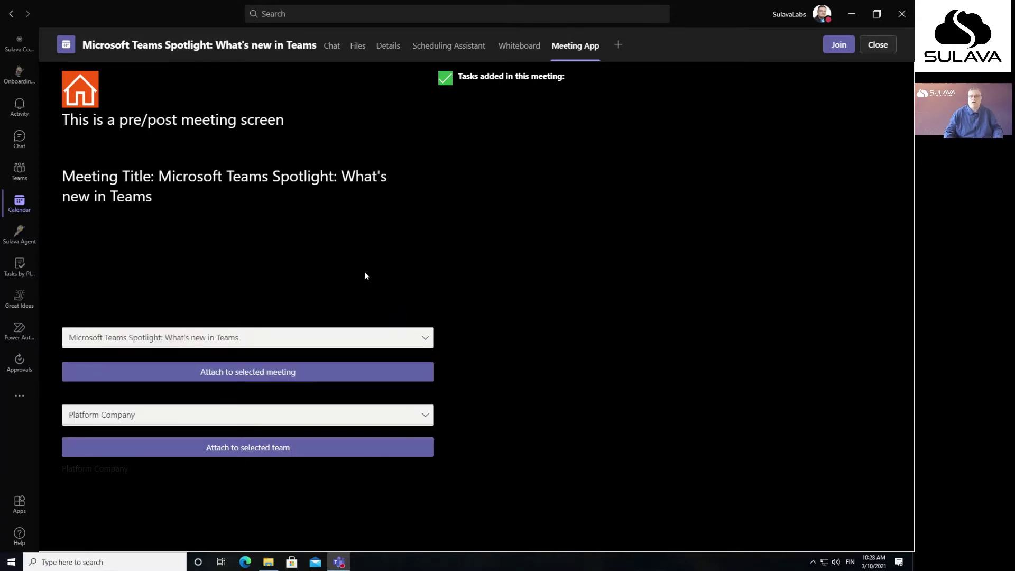
click(156, 334)
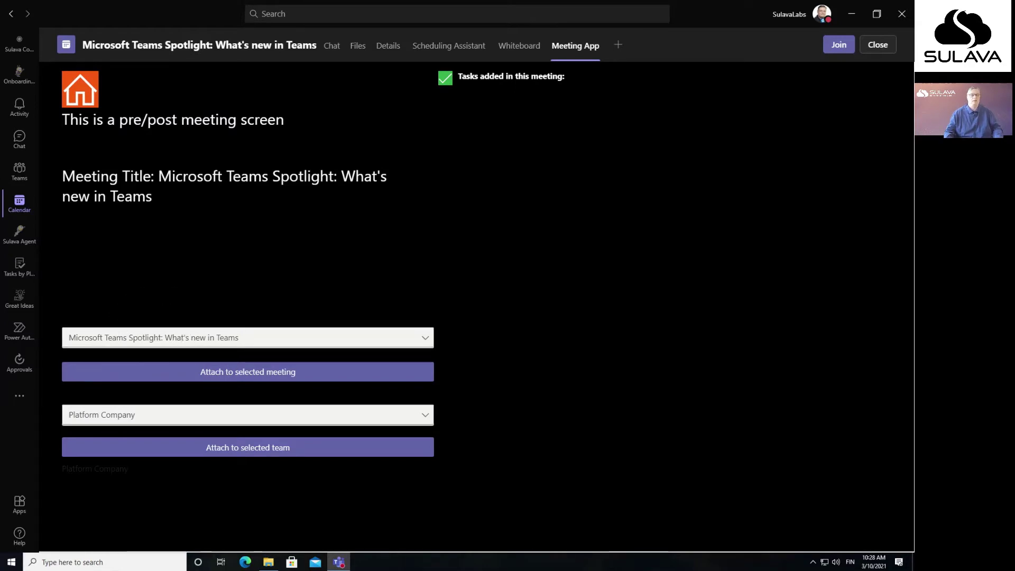
click(426, 414)
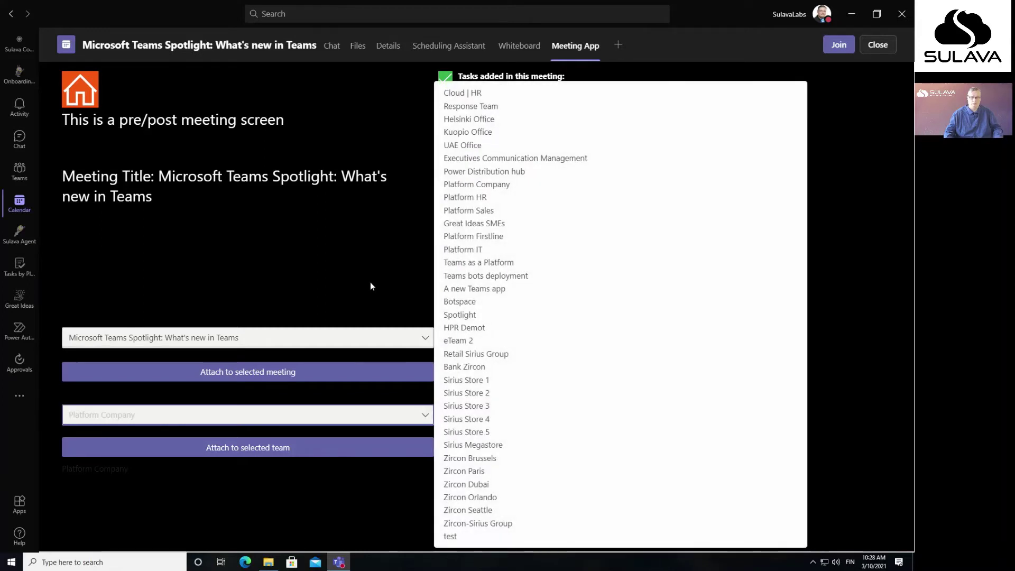
click(426, 415)
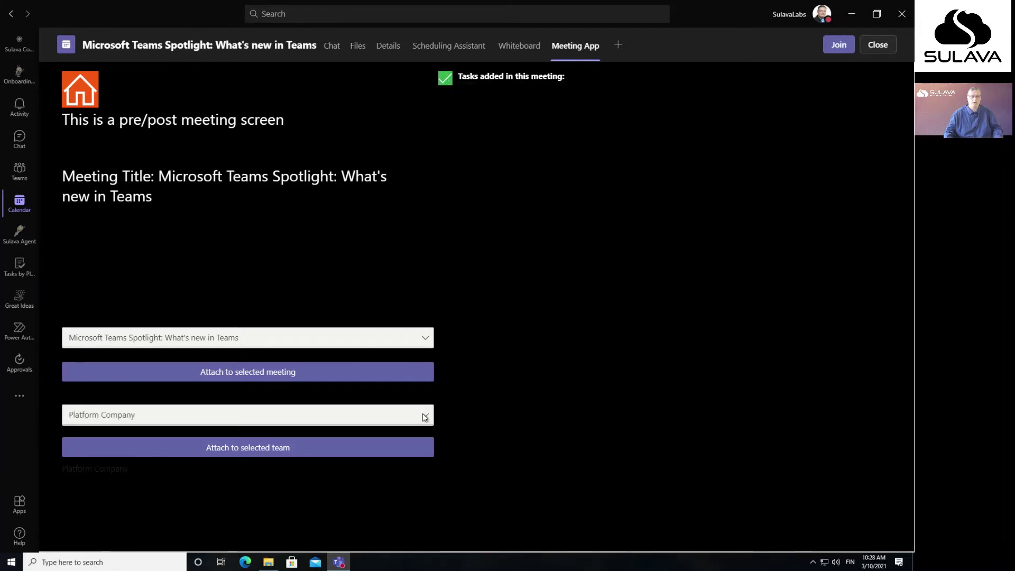
click(471, 415)
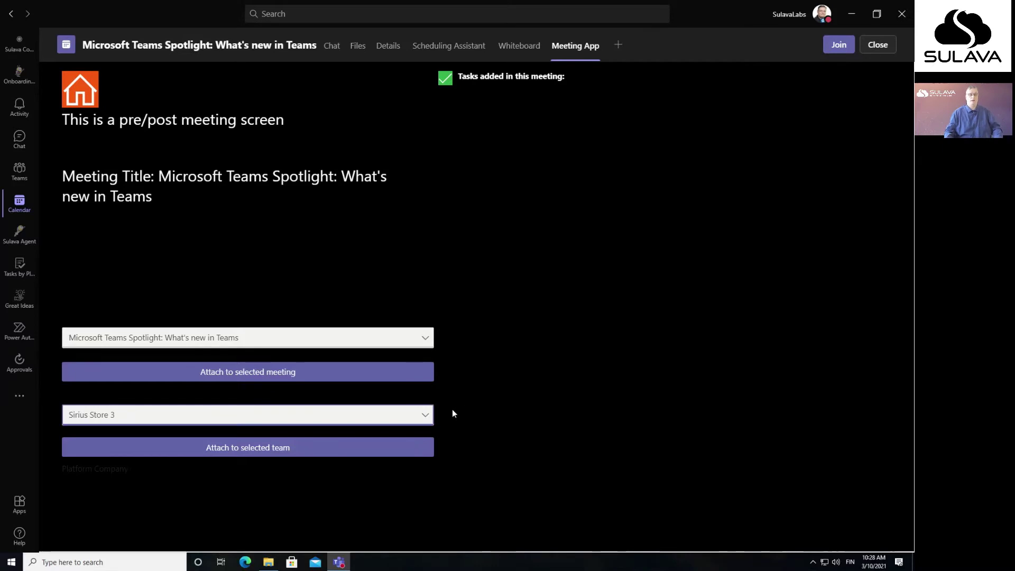
click(424, 417)
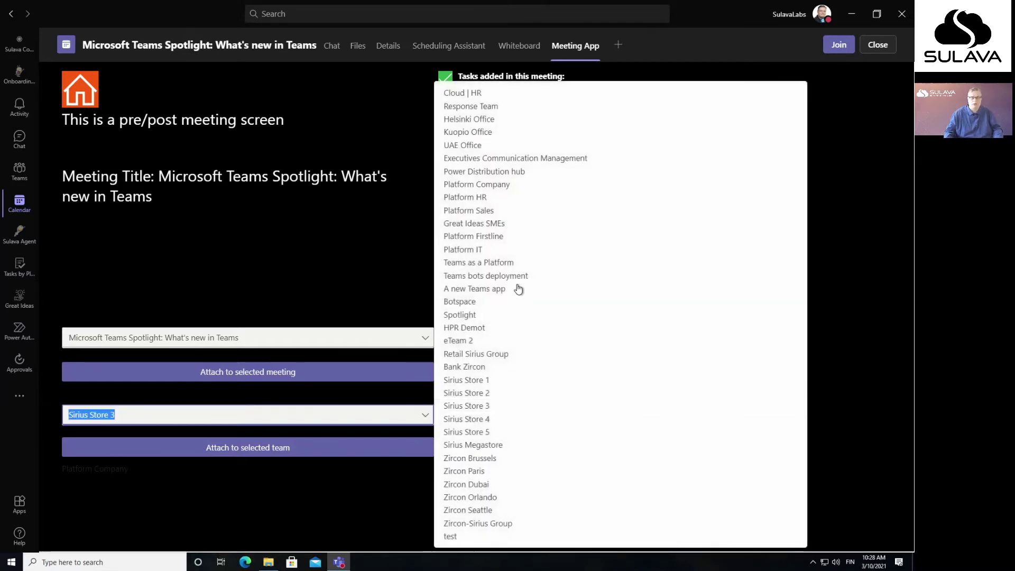
click(480, 192)
click(235, 448)
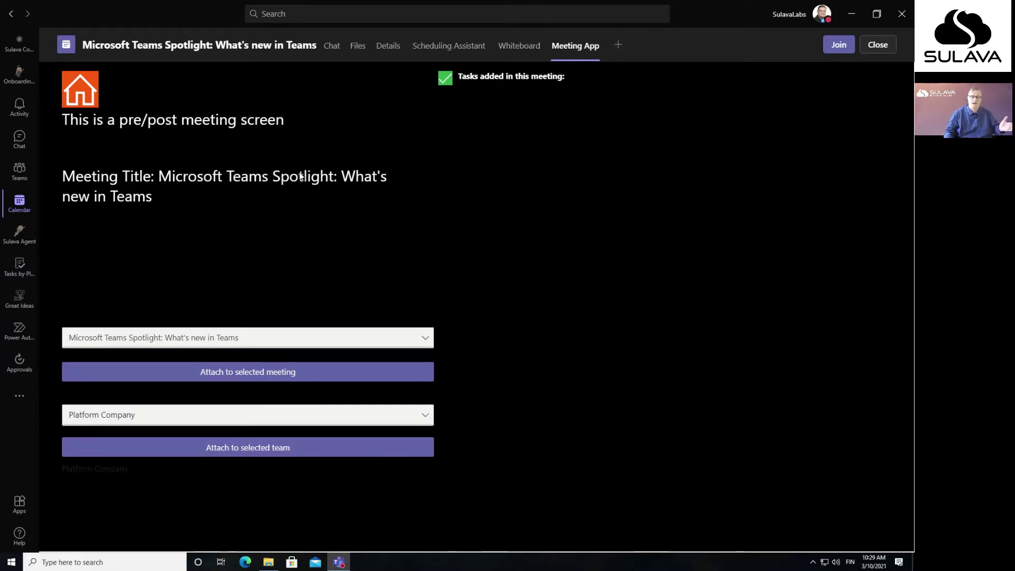
Step: Join the meeting with the camera off and without audio, and open the Meeting App inside it
click(838, 45)
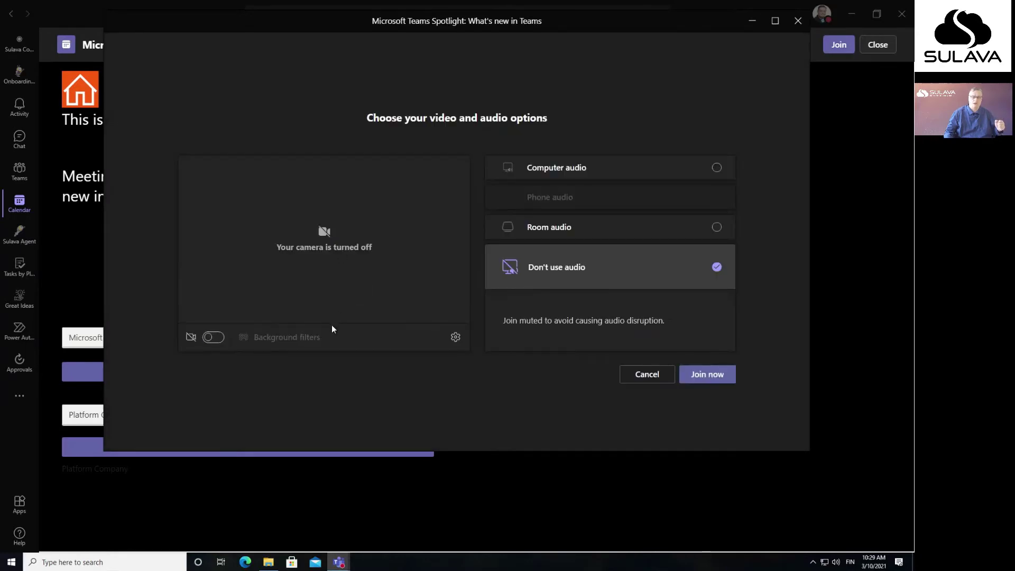
click(704, 375)
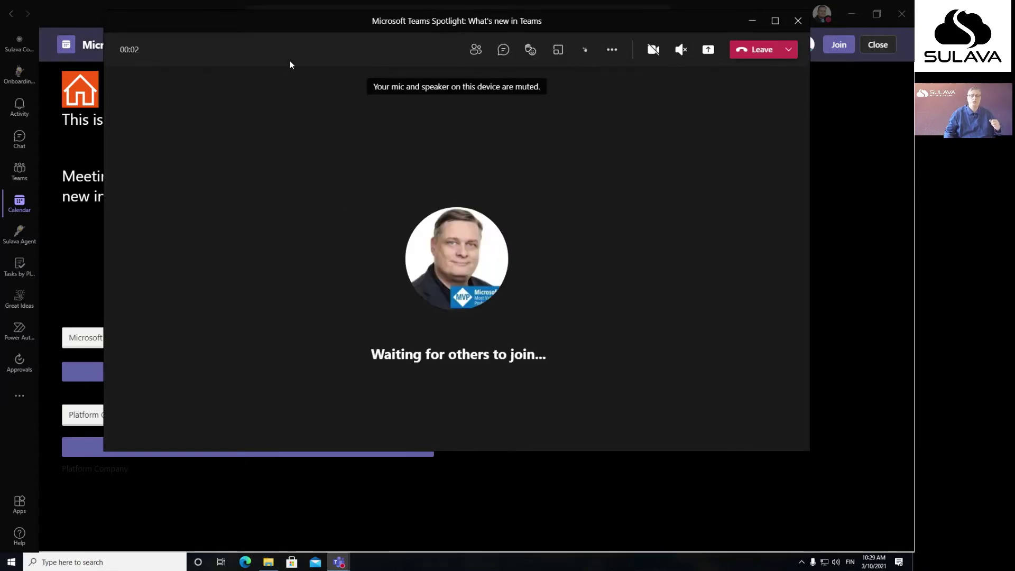
drag(290, 24, 264, 58)
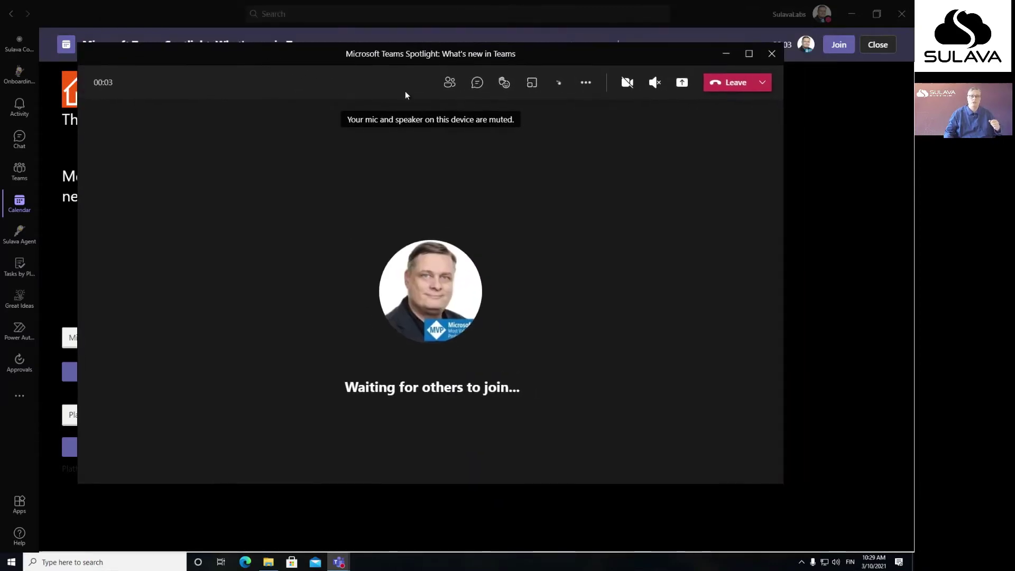
click(557, 86)
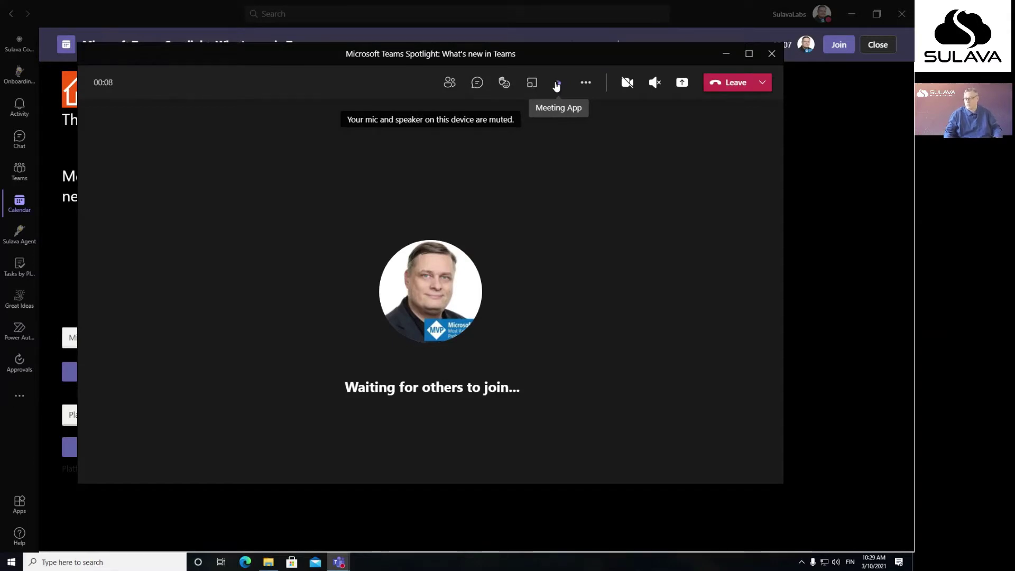
click(557, 86)
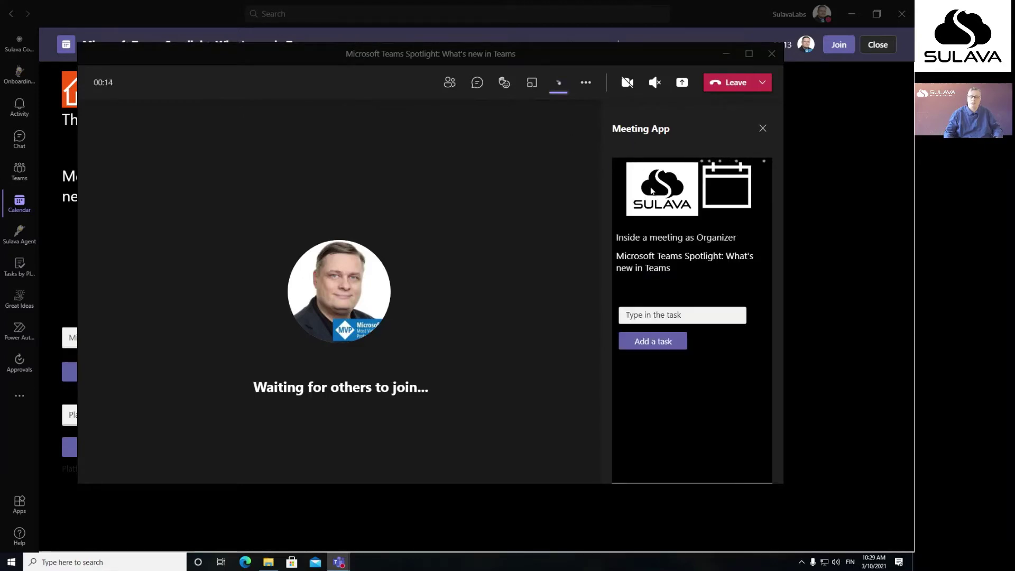
click(722, 236)
Step: Add a task named "Spotlight demo task" through the in-meeting app
click(632, 316)
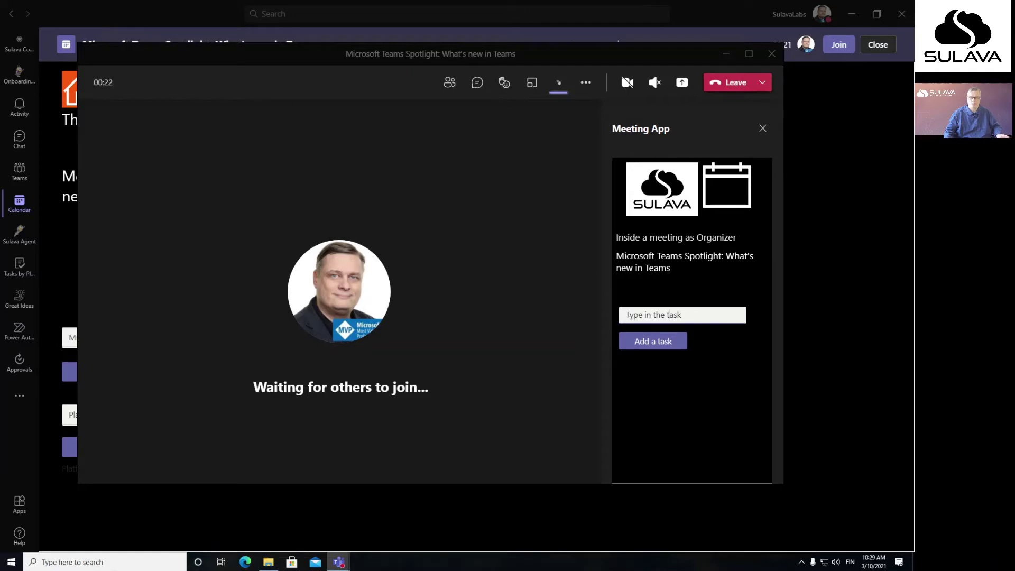
drag(678, 315, 629, 315)
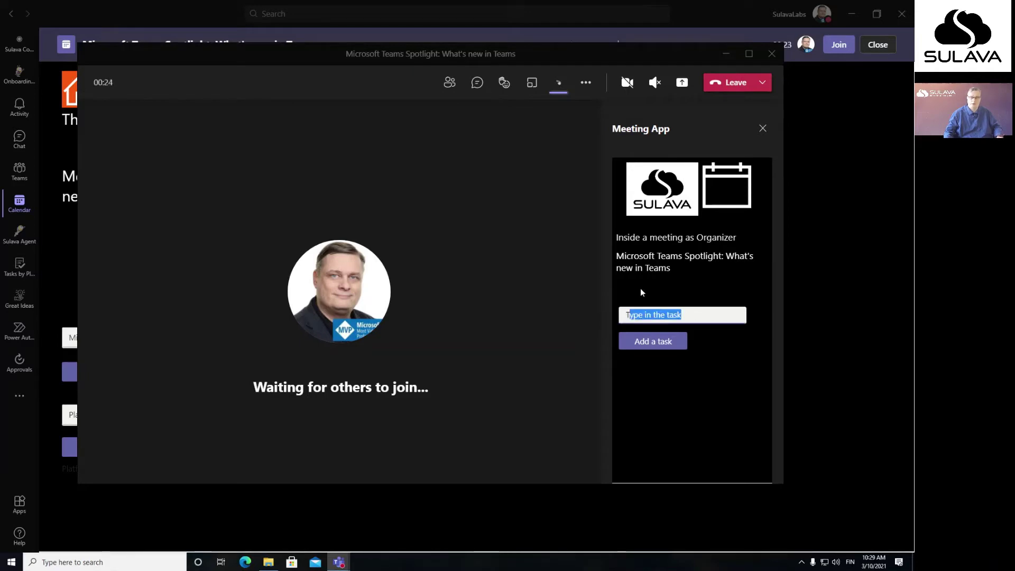
key(BackSpace)
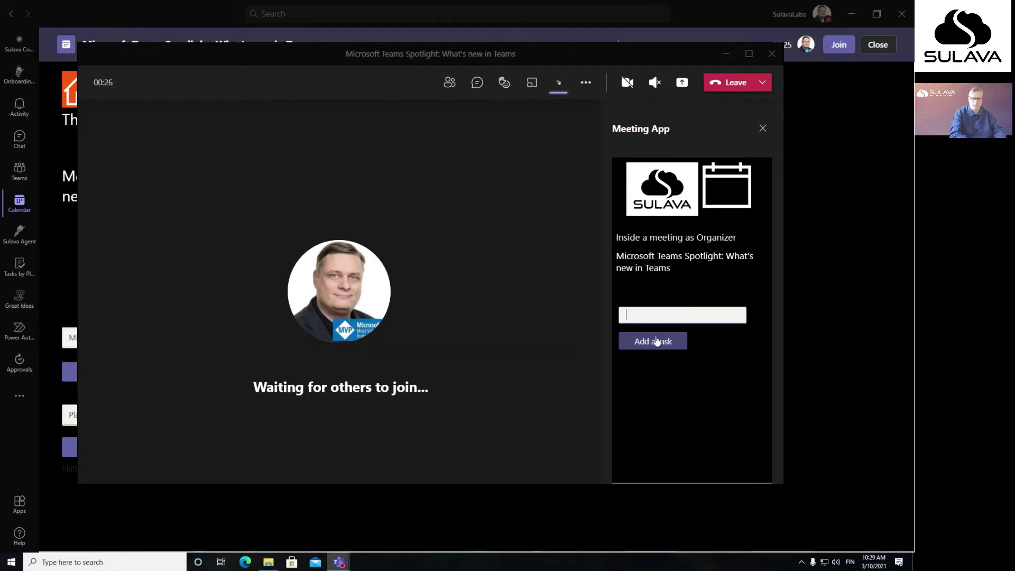
text(Spotlight demo task)
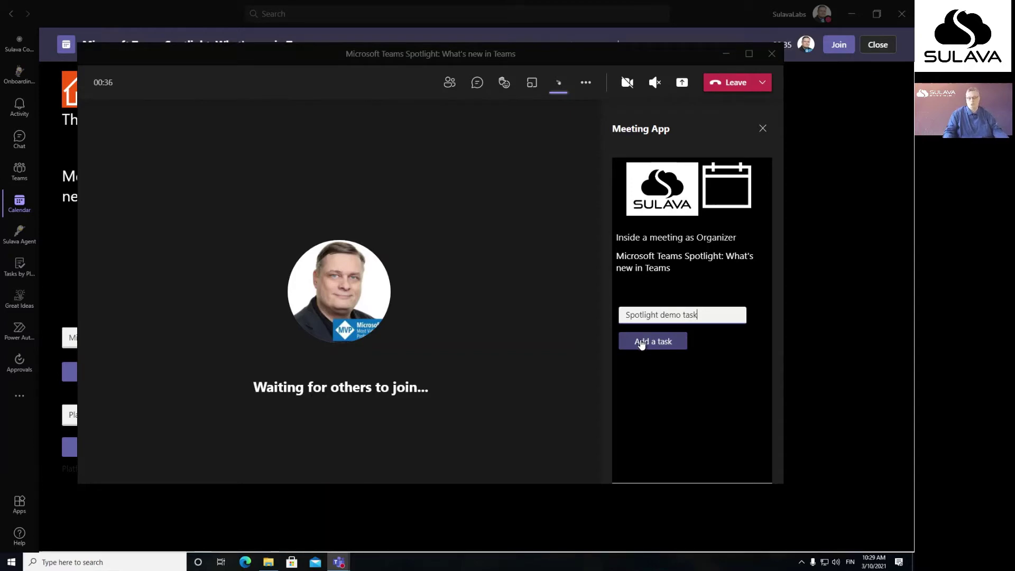
click(641, 345)
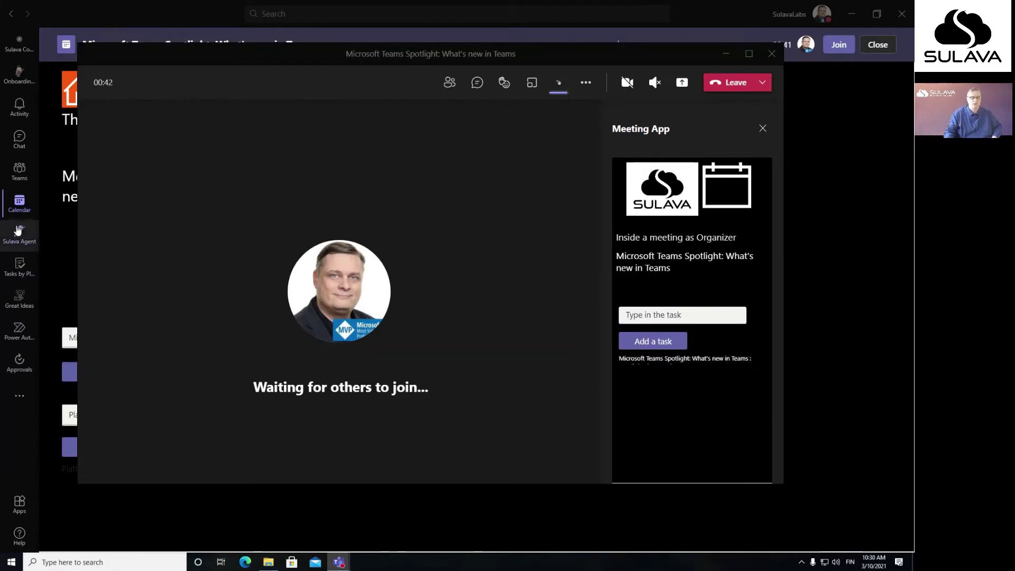
Step: Pop out the Tasks by Planner and To Do app, inspect the new meeting task's full title, and return to the meeting's app page
right_click(19, 267)
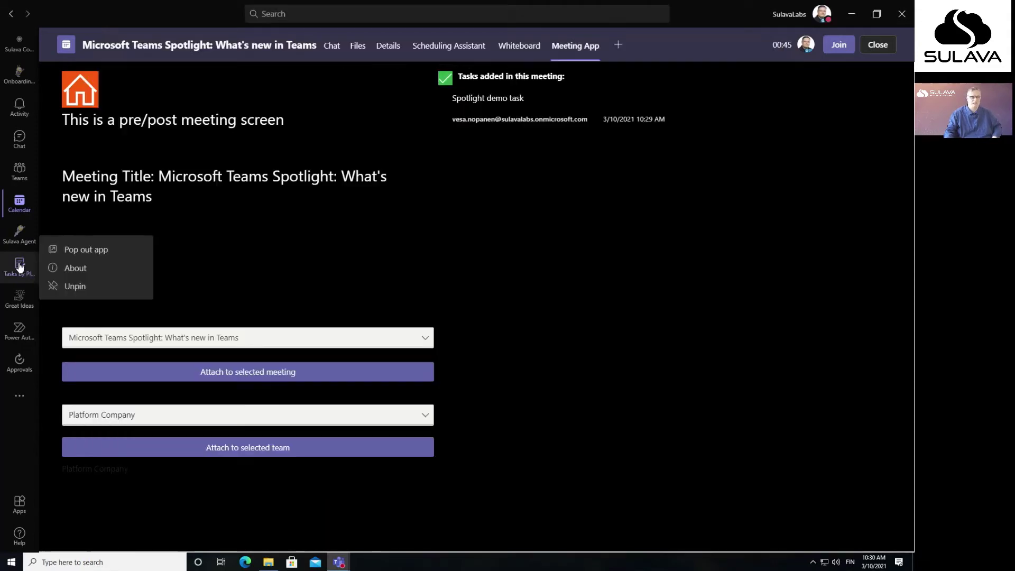
click(85, 250)
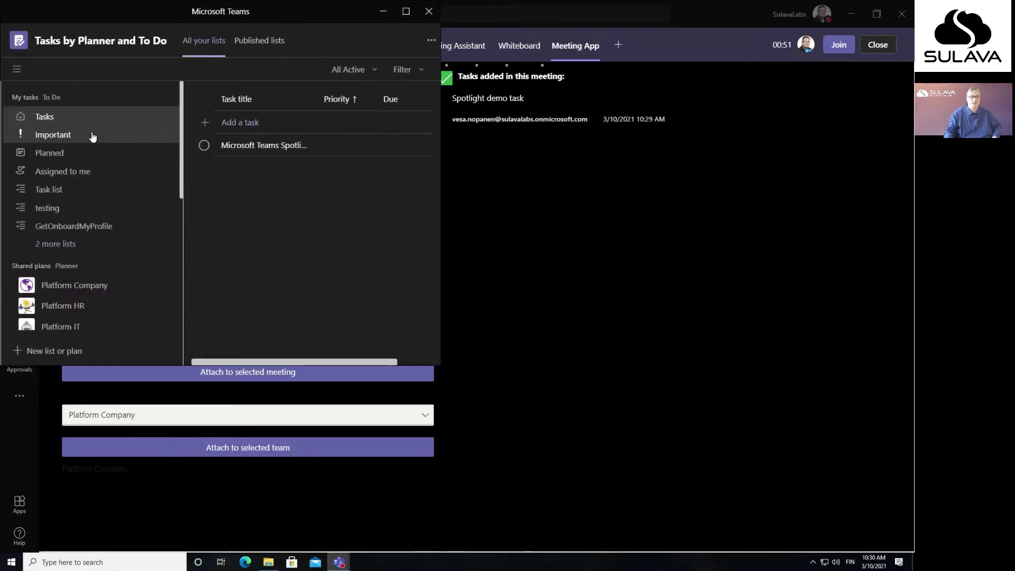
click(274, 147)
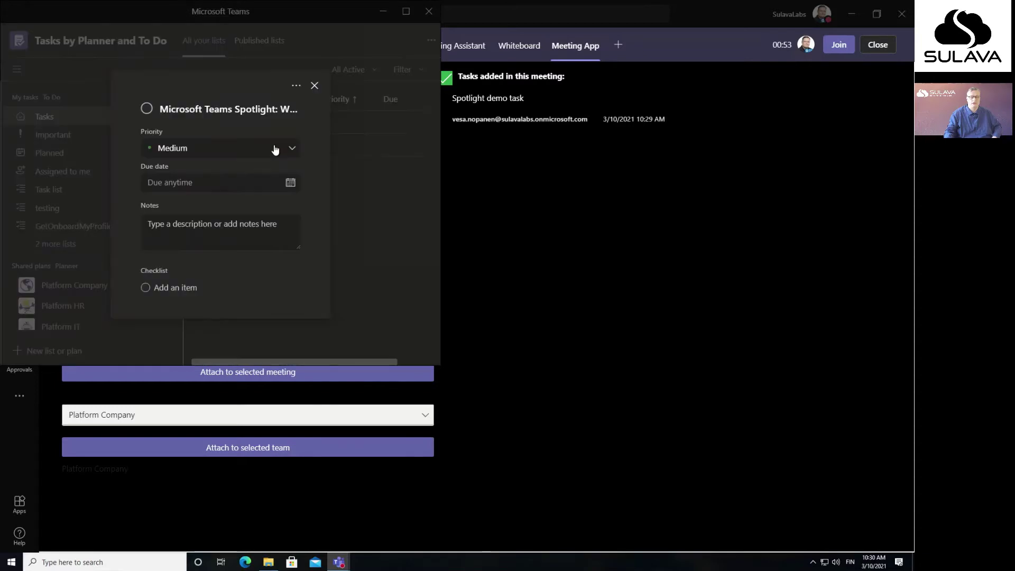
drag(160, 109, 313, 108)
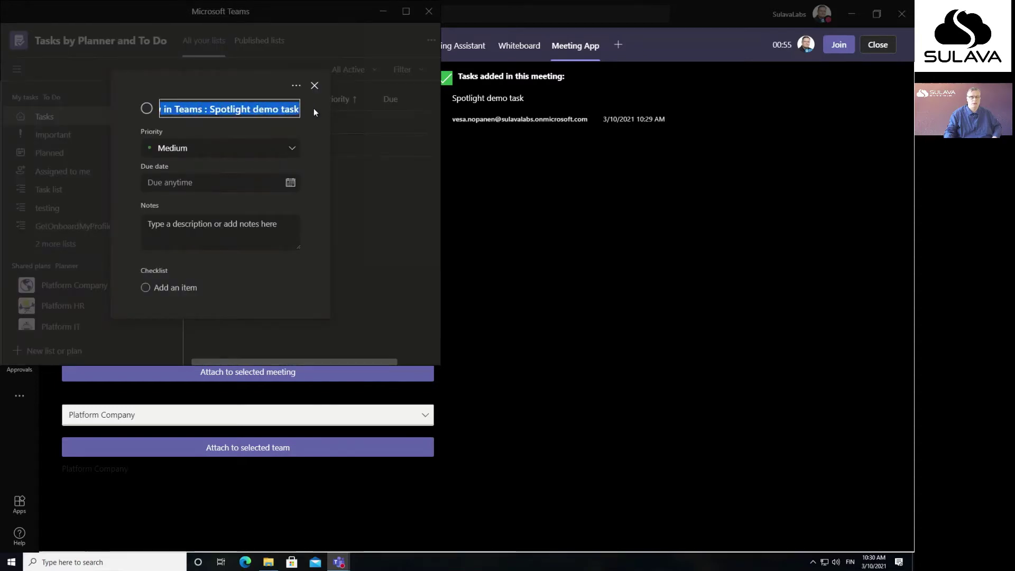
click(225, 134)
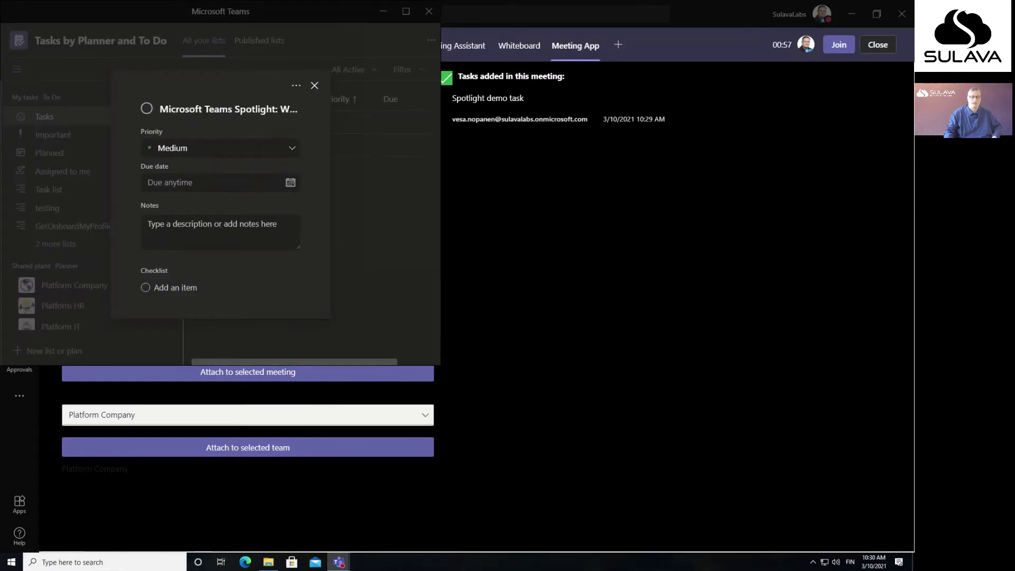
click(314, 86)
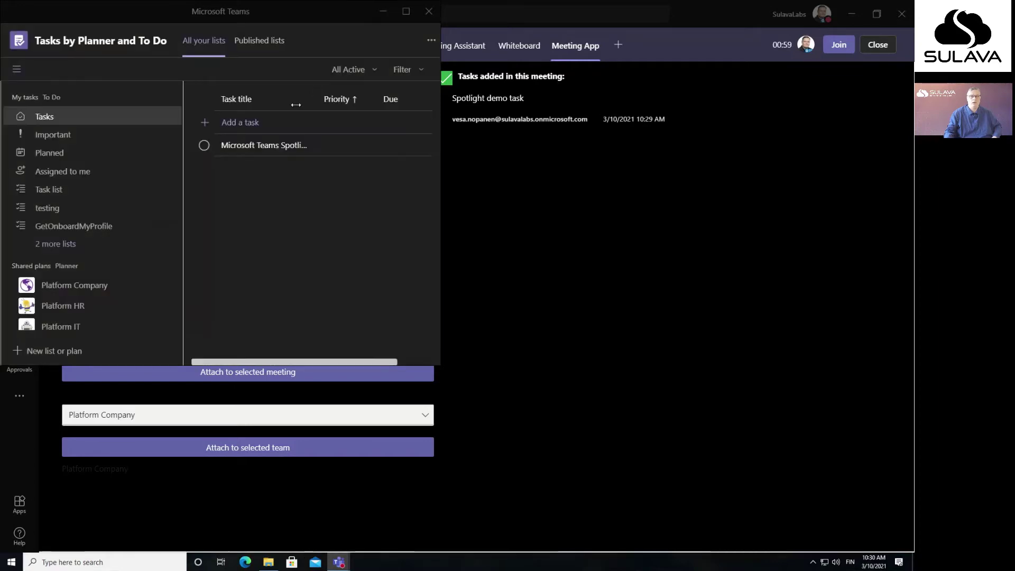
click(204, 144)
click(576, 168)
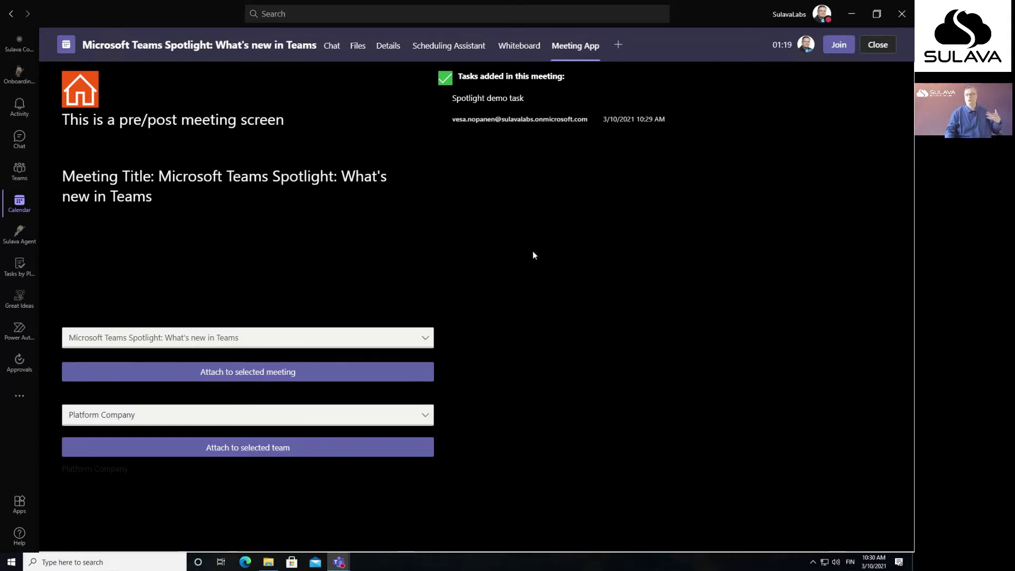
Step: Bring the meeting window to the front and place it lower so the task list on the meeting's app page stays uncovered
mouse_move(338, 562)
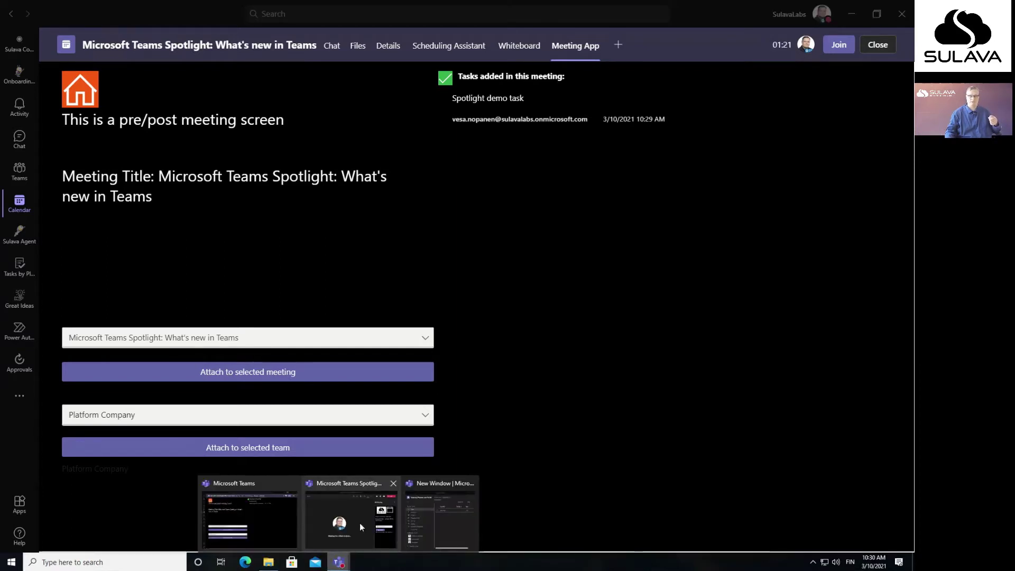
click(368, 523)
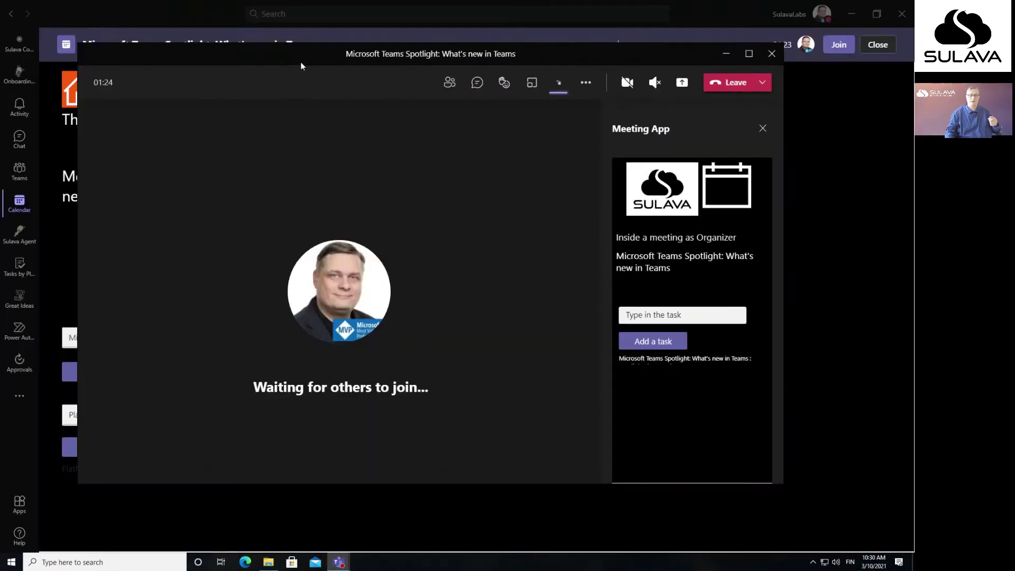
drag(301, 64, 309, 154)
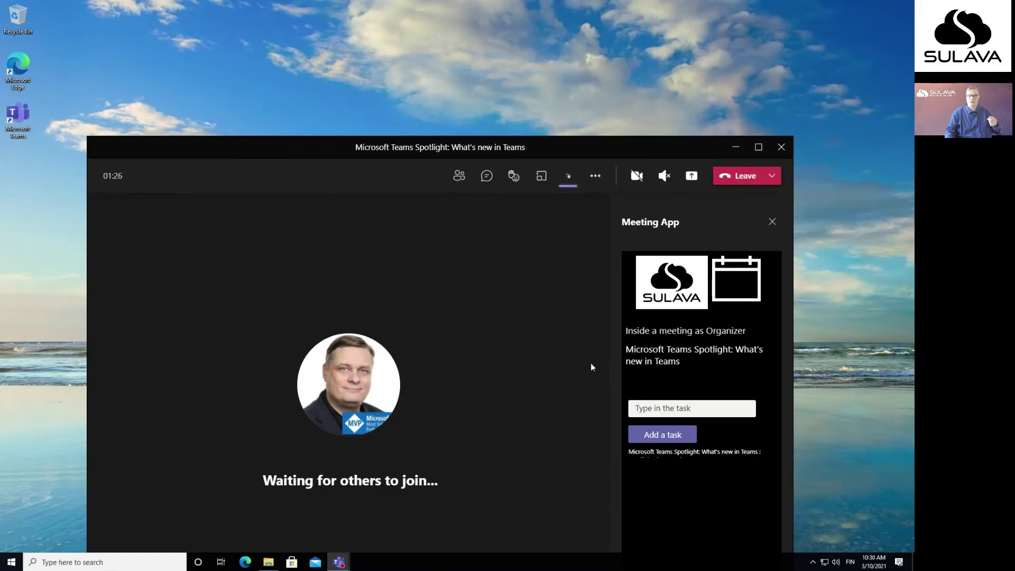
mouse_move(339, 562)
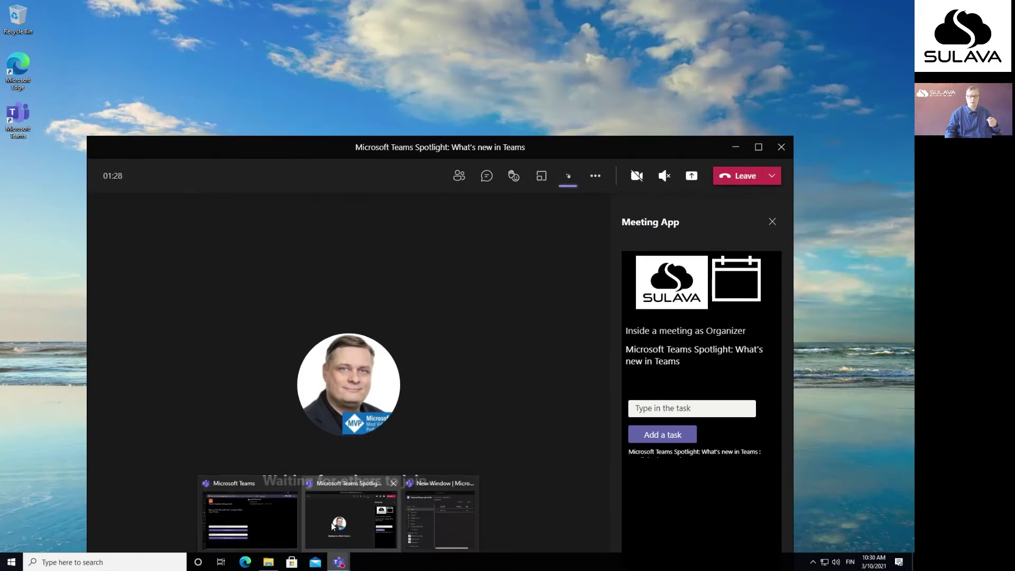
click(274, 520)
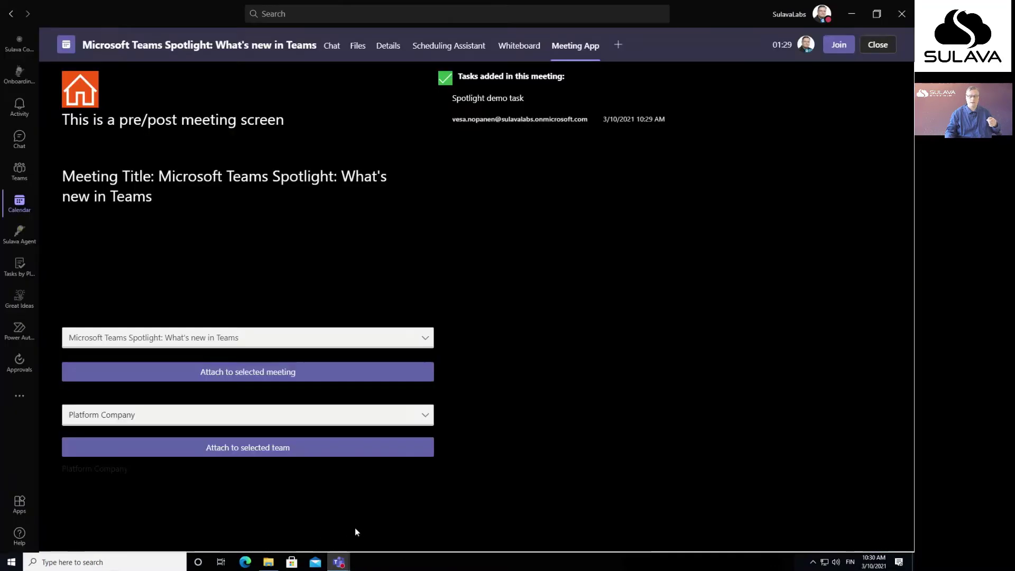
mouse_move(339, 562)
click(360, 519)
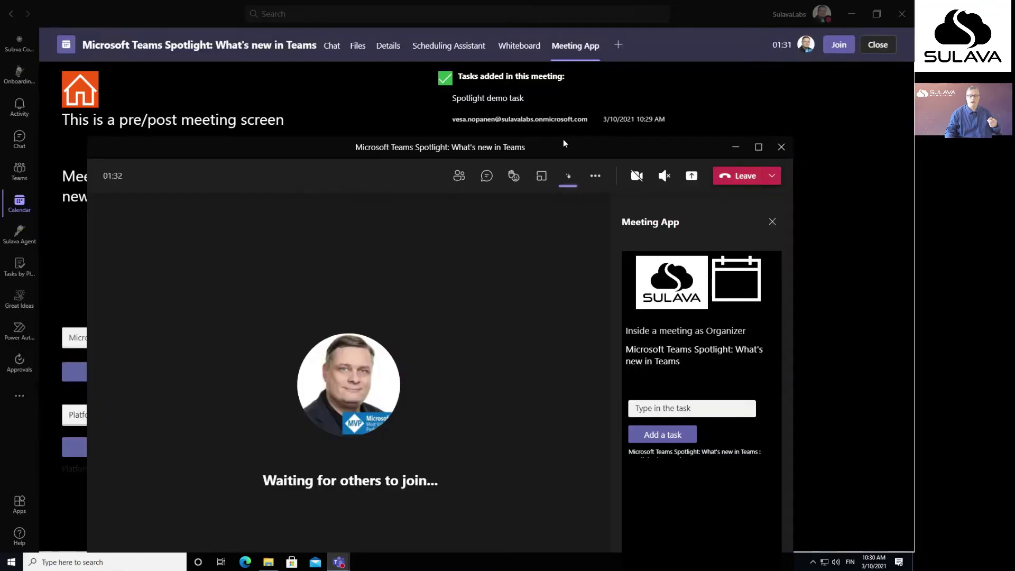
Step: Move the meeting window up over the app page's task list and leave the meeting
drag(574, 151, 593, 143)
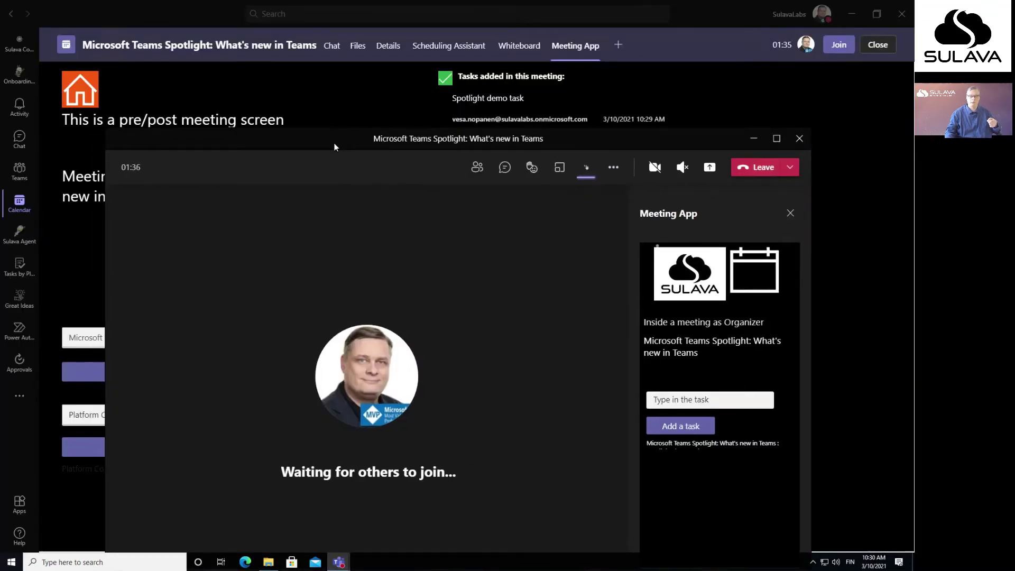
drag(334, 147, 301, 91)
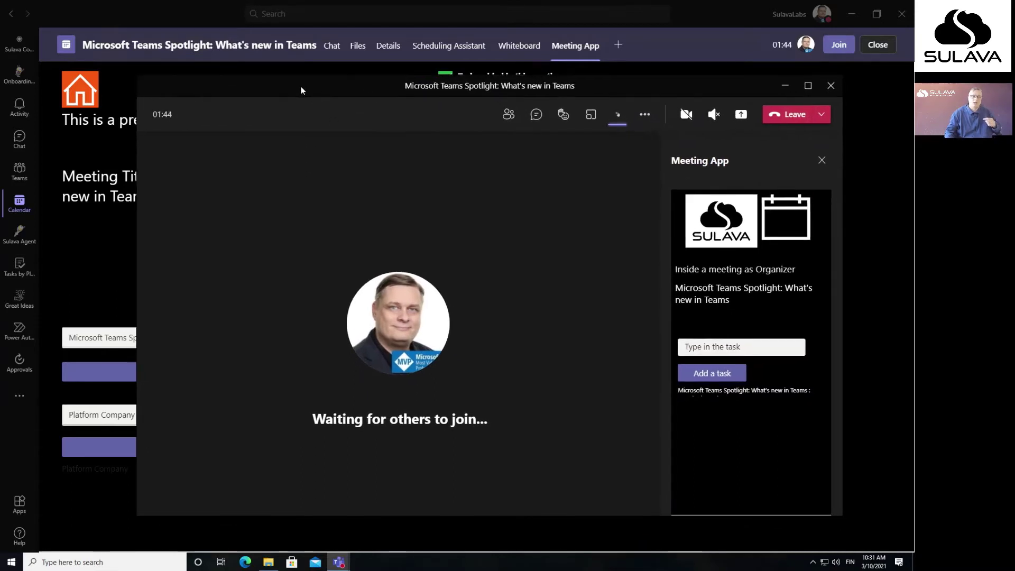
click(792, 116)
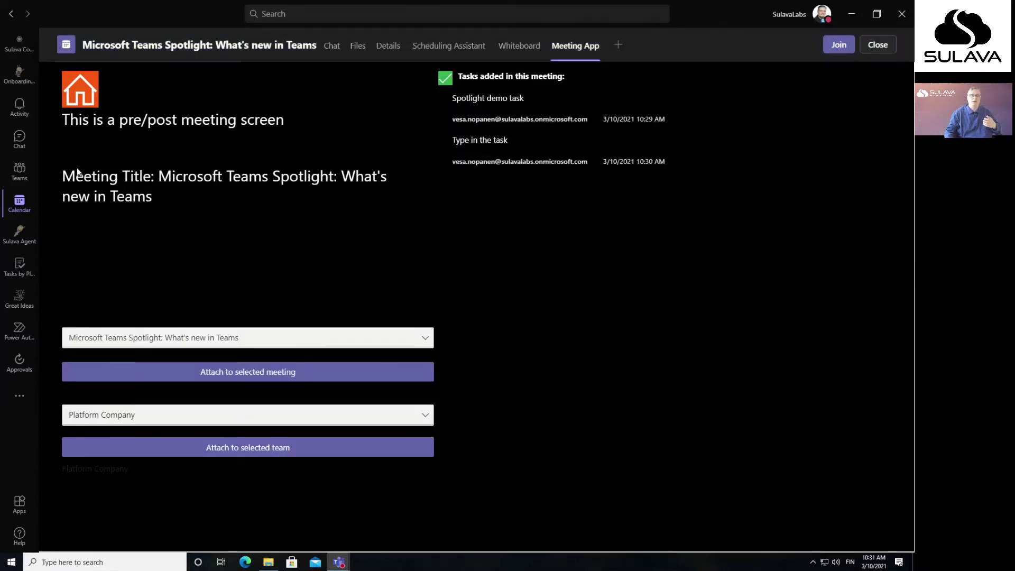
Step: Review the posts about tasks added in the meeting in the Platform Company team's General channel
click(19, 172)
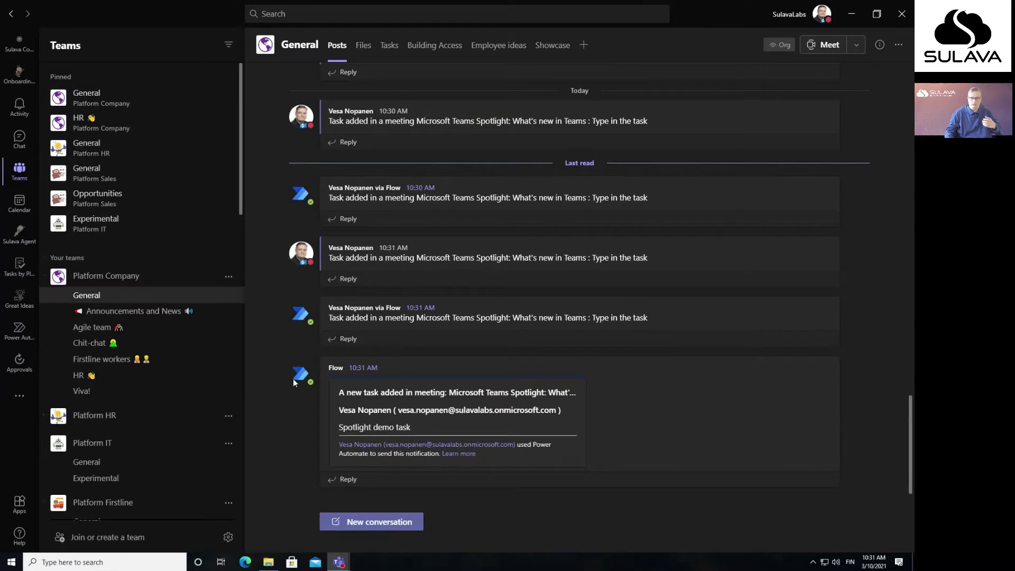
scroll(290, 334, up, 1)
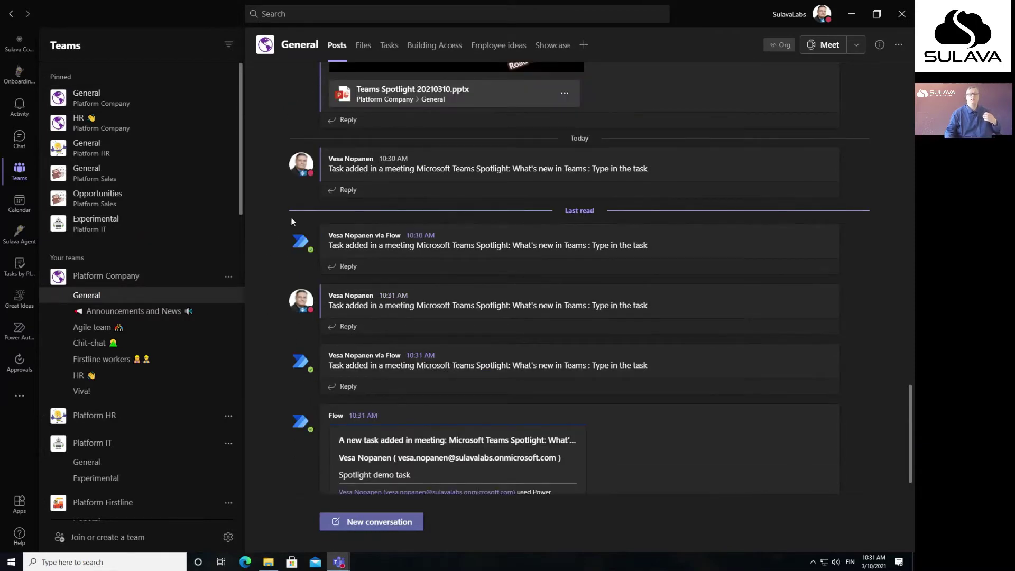
scroll(291, 270, down, 1)
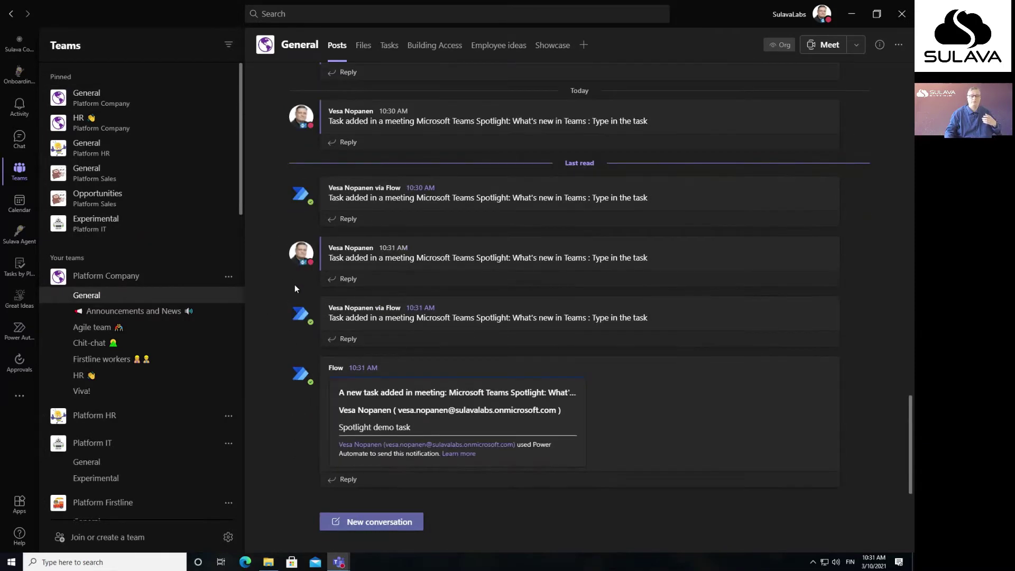
mouse_move(300, 323)
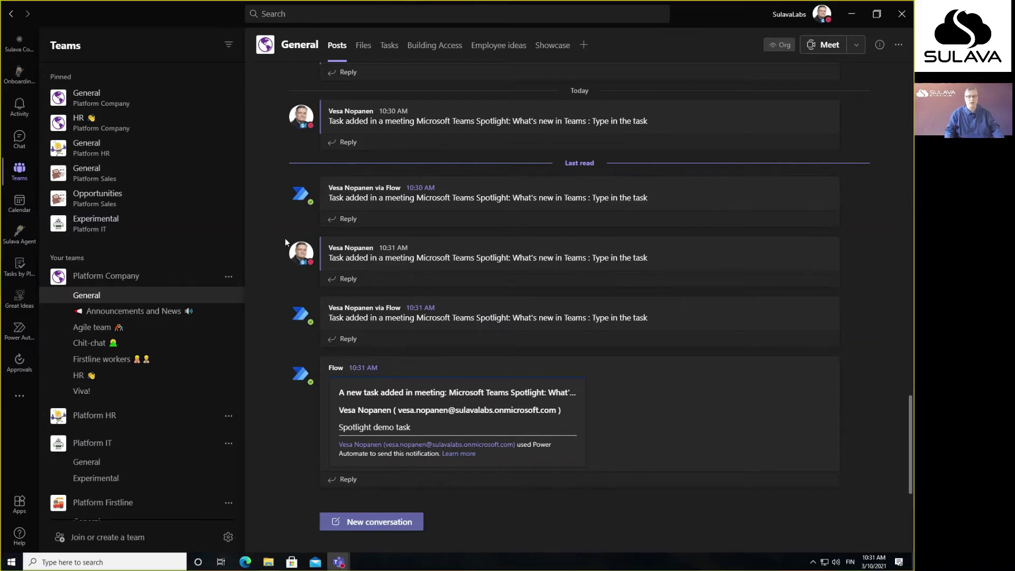
key(super+shift+s)
mouse_move(277, 231)
mouse_down()
mouse_move(614, 291)
mouse_move(726, 286)
mouse_move(722, 294)
mouse_up()
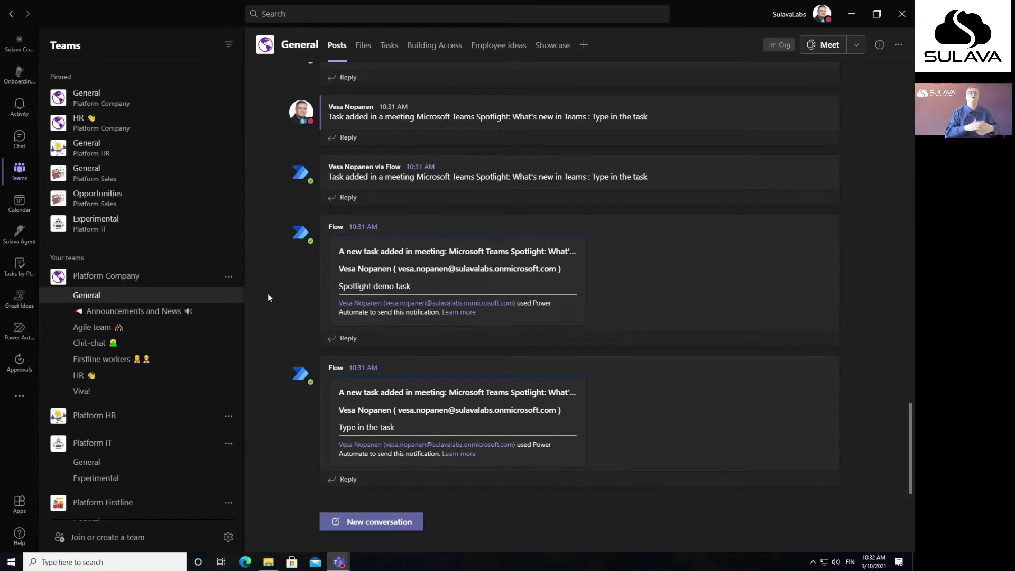
Step: Open the Friday Meshup! meeting from the calendar and view its Meeting App page
click(19, 202)
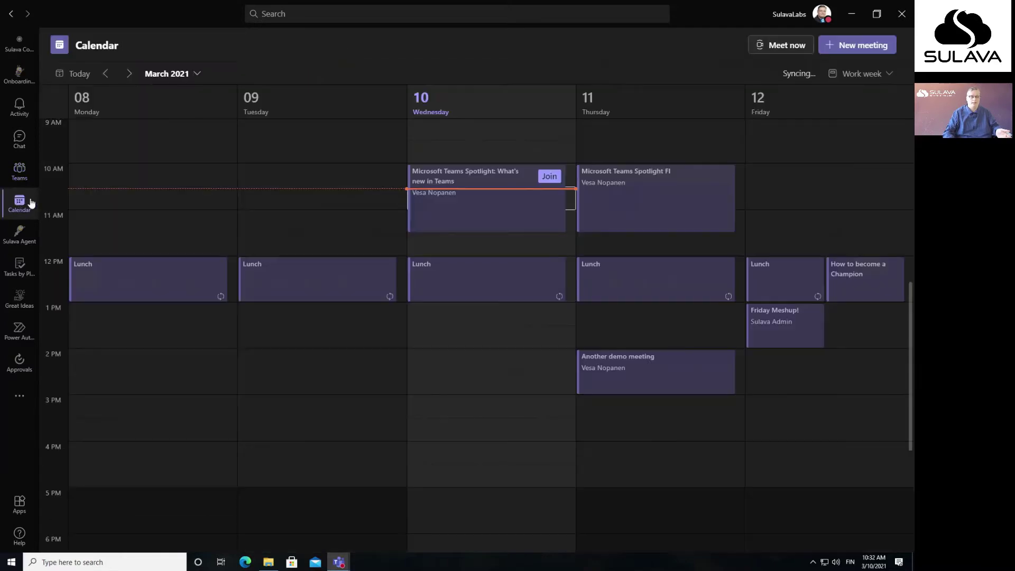
click(781, 325)
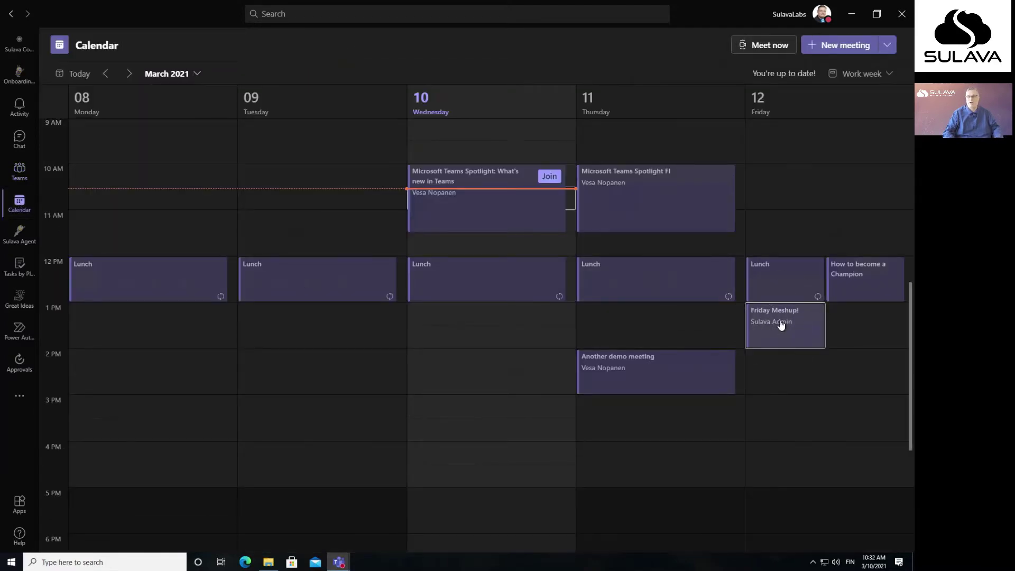
right_click(780, 323)
click(695, 341)
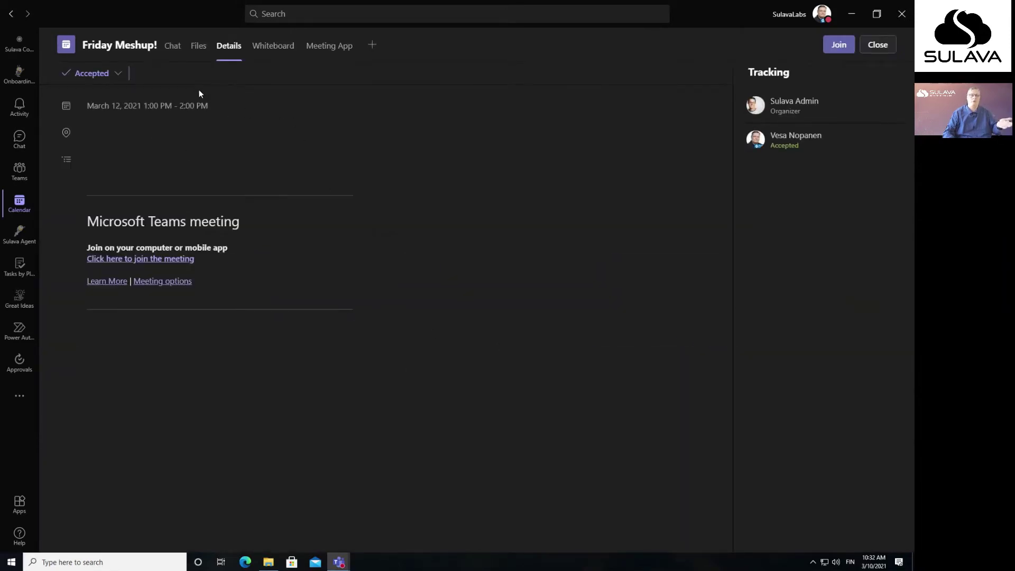
click(311, 51)
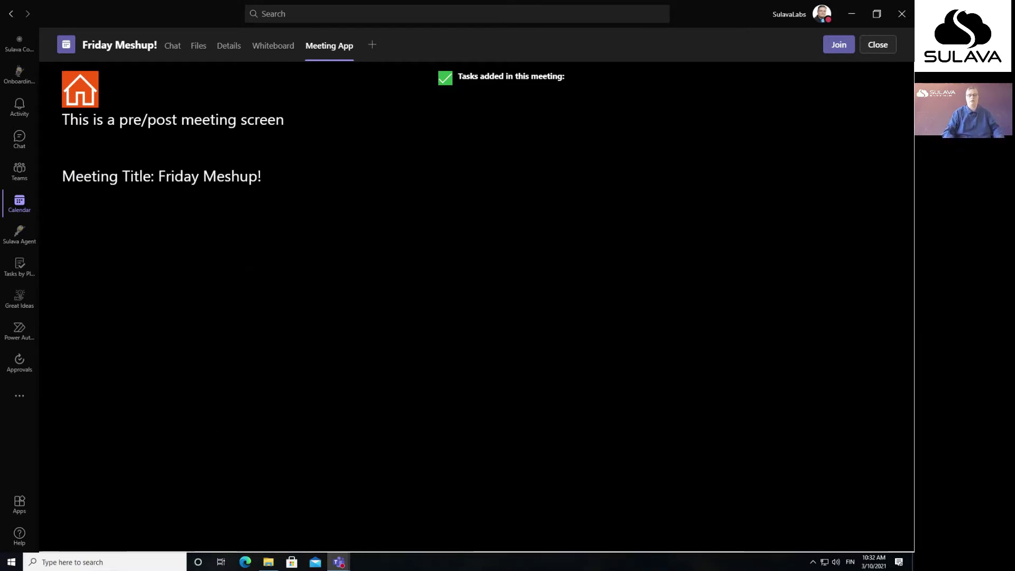
Step: Join the Friday Meshup! meeting without camera or audio to inspect its in-meeting Meeting App, and leave the meeting
click(849, 46)
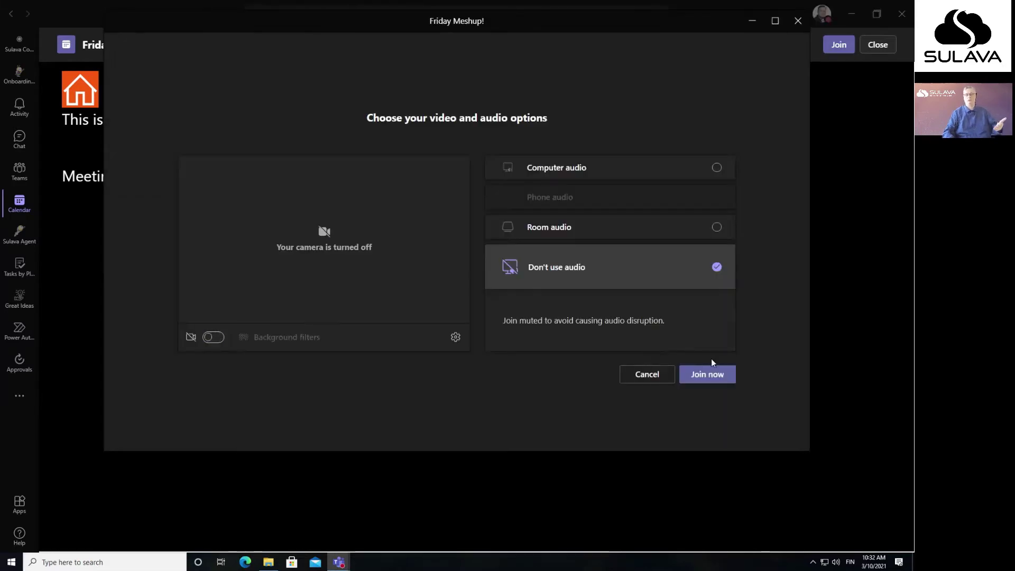
click(707, 370)
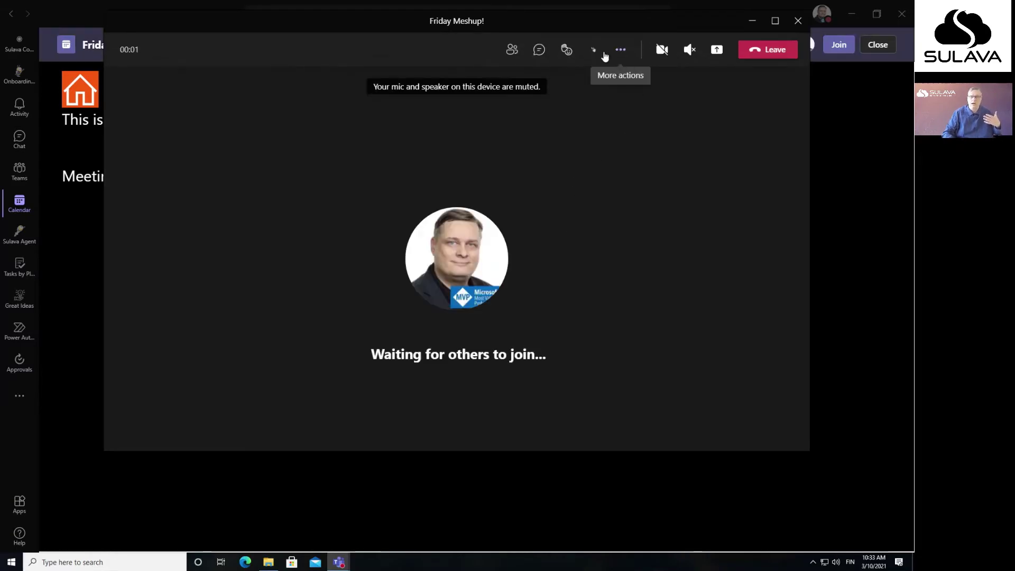
click(593, 49)
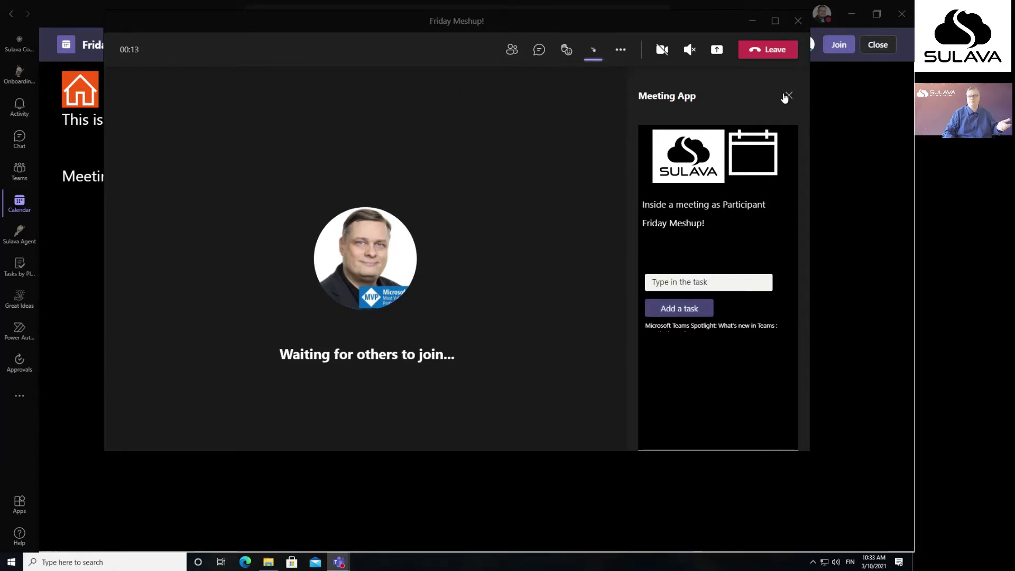
click(768, 50)
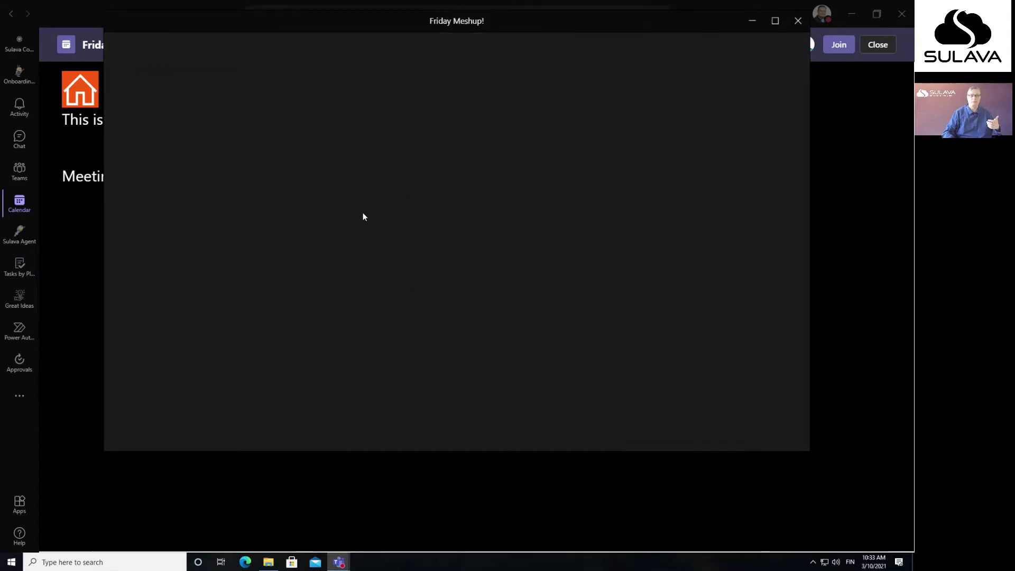
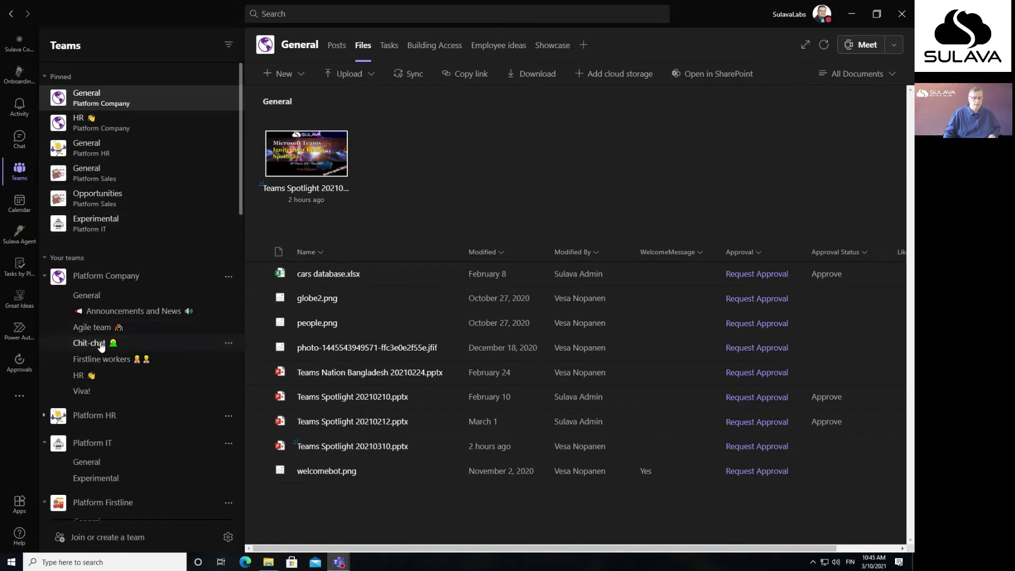
Step: In the Chit-chat channel's Demo scheduler list, set up a new view named "Calendar 2" shown as a calendar
click(145, 339)
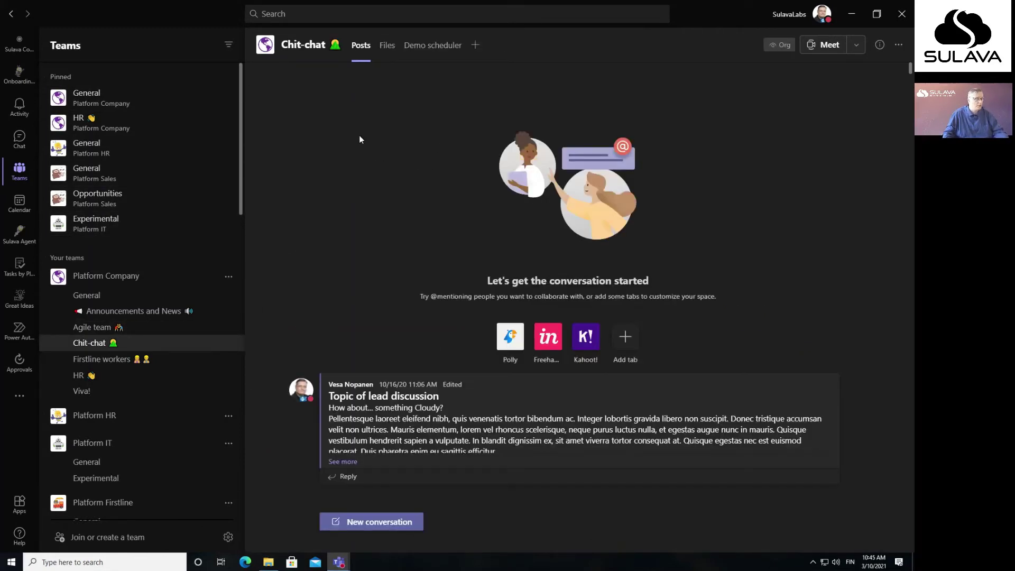
click(433, 47)
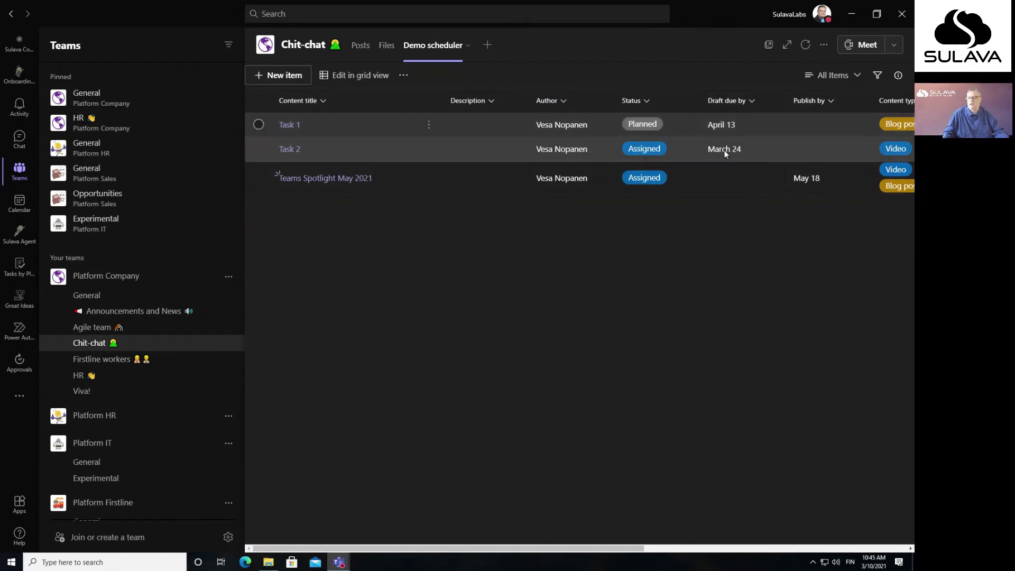
click(857, 77)
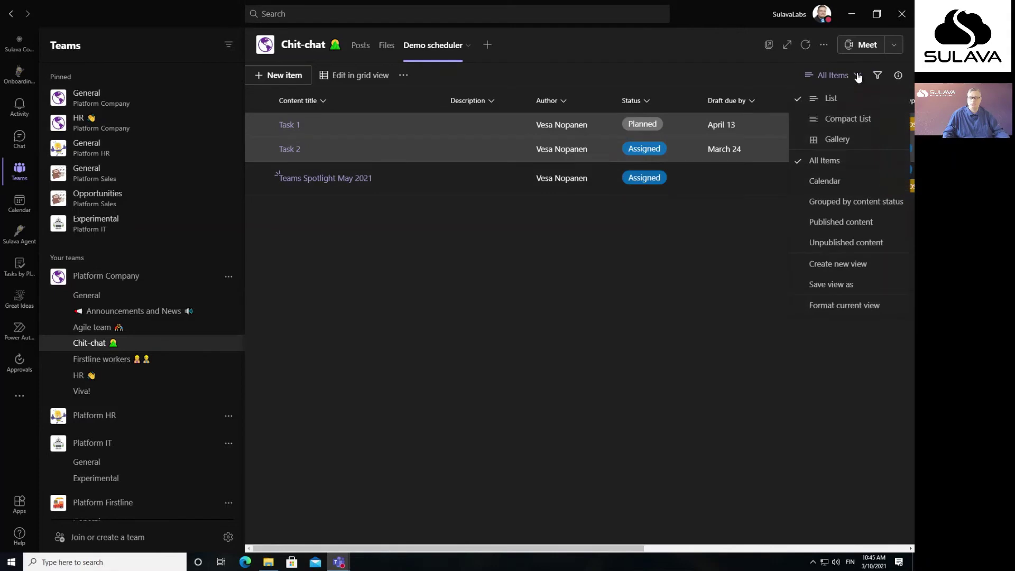
click(847, 264)
click(821, 181)
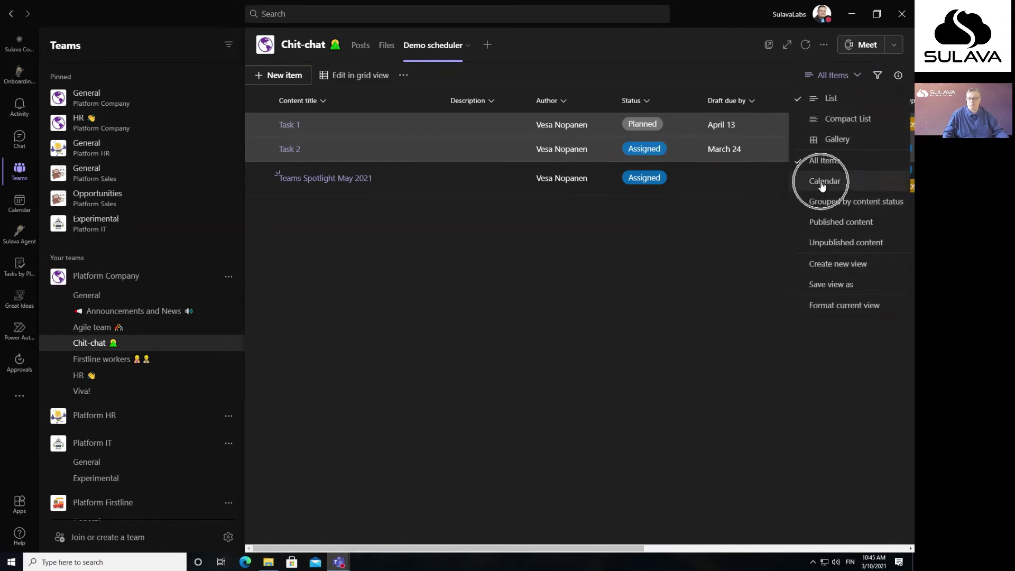
click(836, 266)
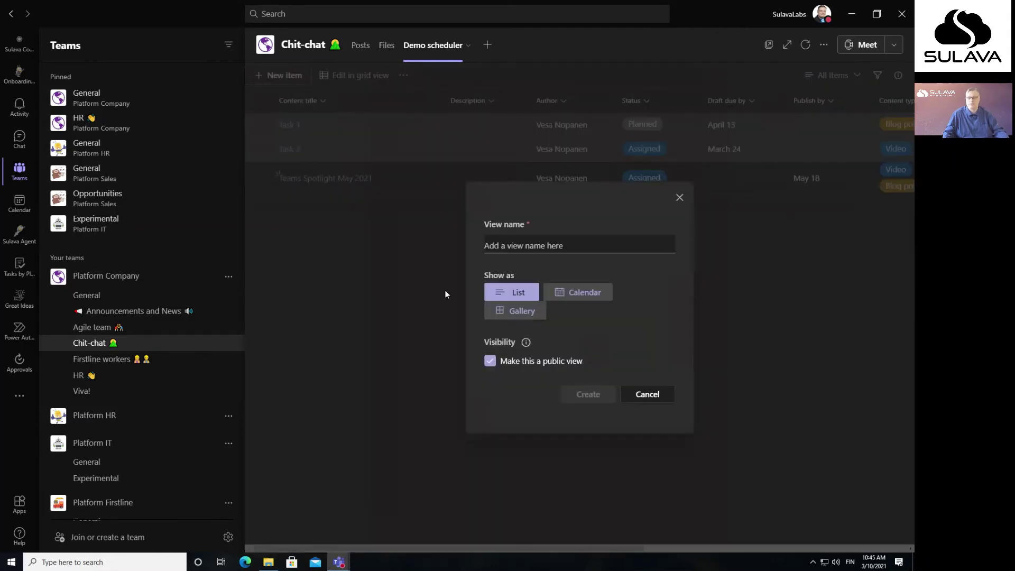
text(C)
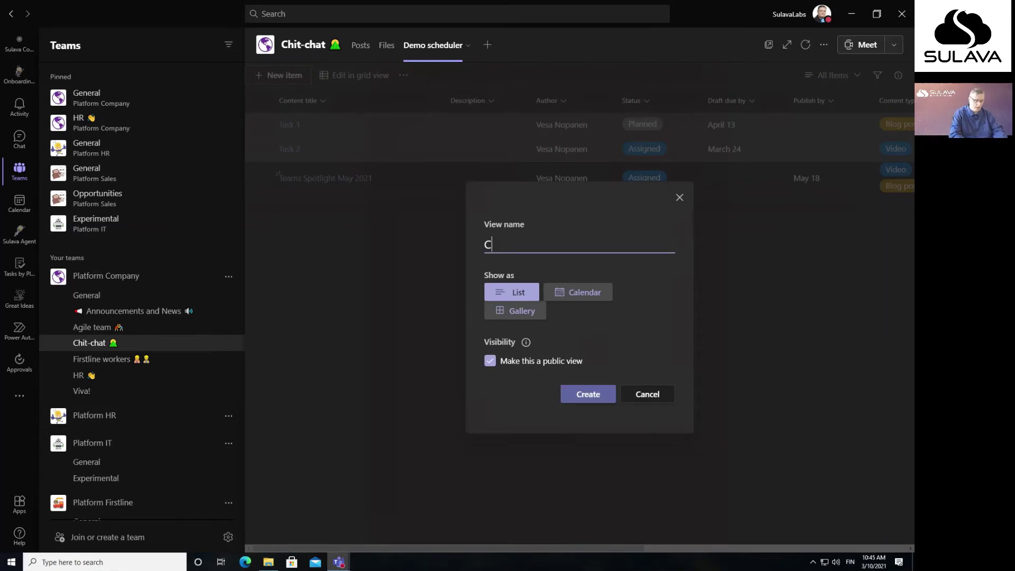
text(alendar)
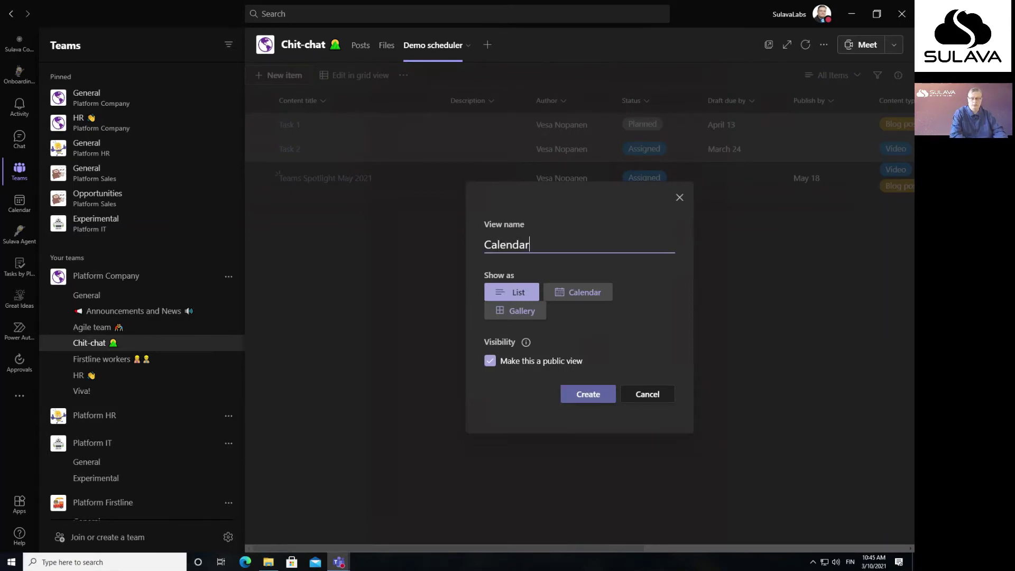
text( 2)
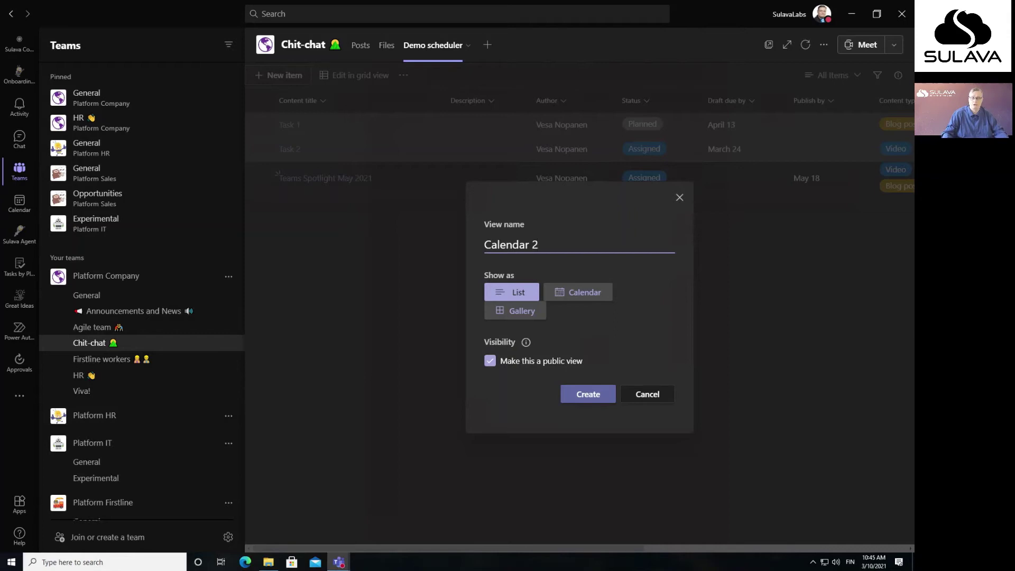
click(580, 296)
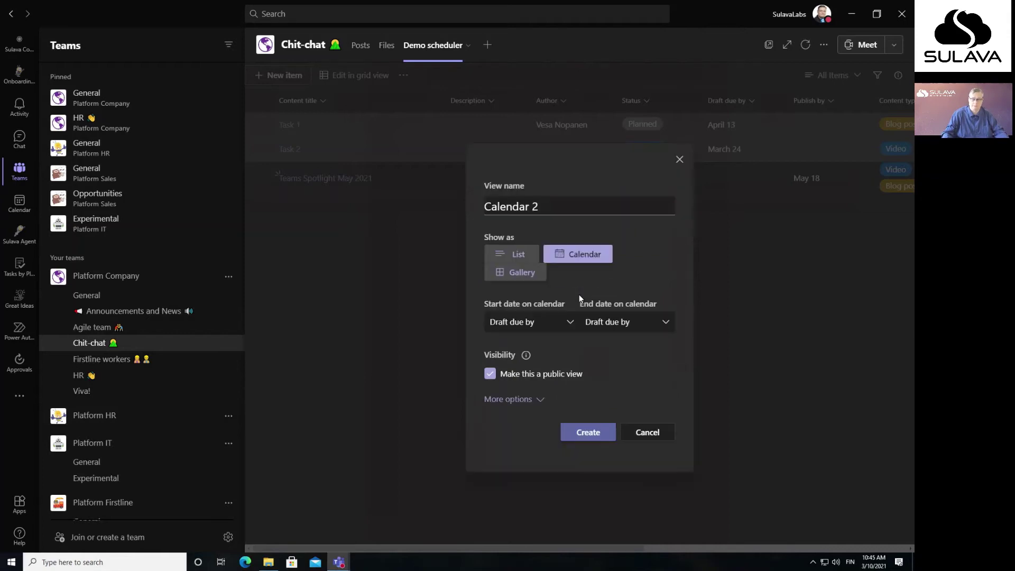
Step: Set the new view's start date to Draft due by and its end date to Publish by
click(557, 324)
click(603, 324)
click(602, 325)
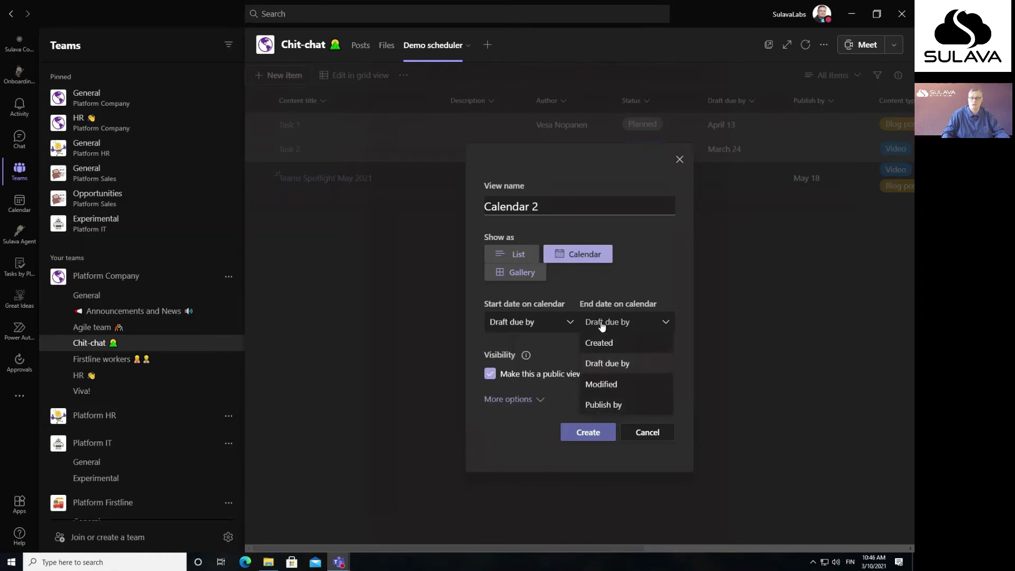
click(597, 405)
click(553, 325)
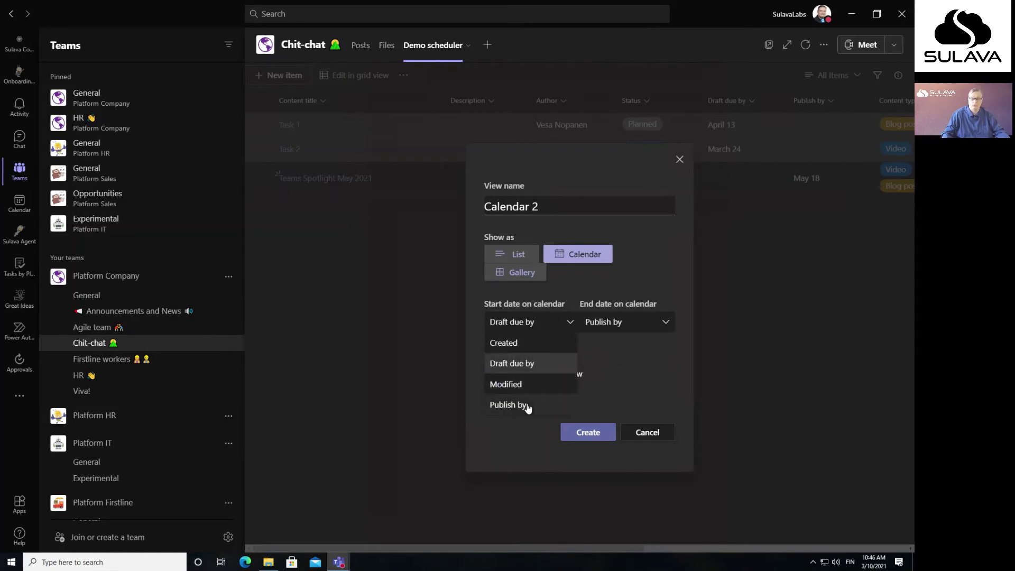
click(526, 406)
click(529, 325)
click(523, 363)
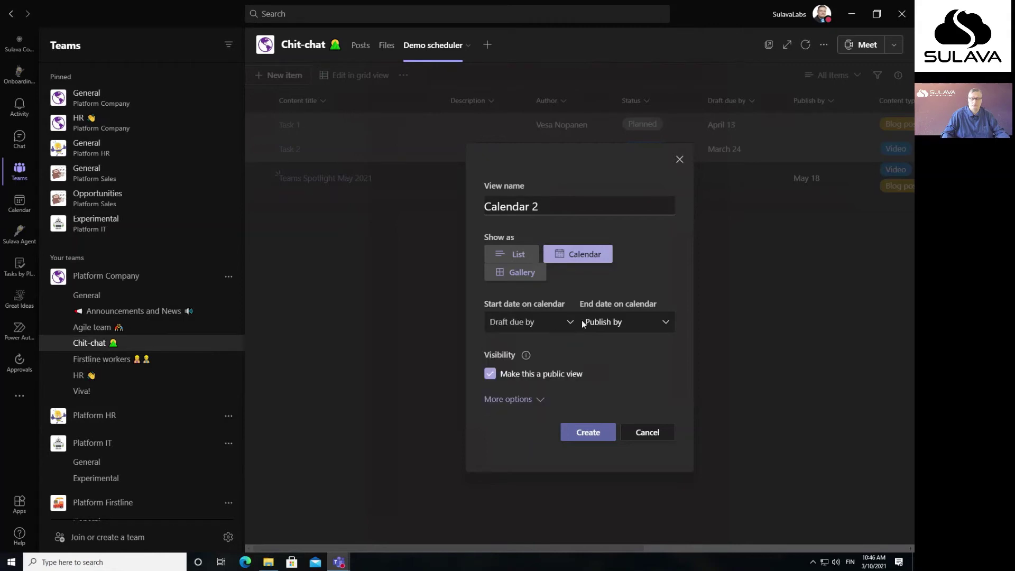
Step: Check the available title fields for calendar items, keep Title, and create the public calendar view
click(507, 399)
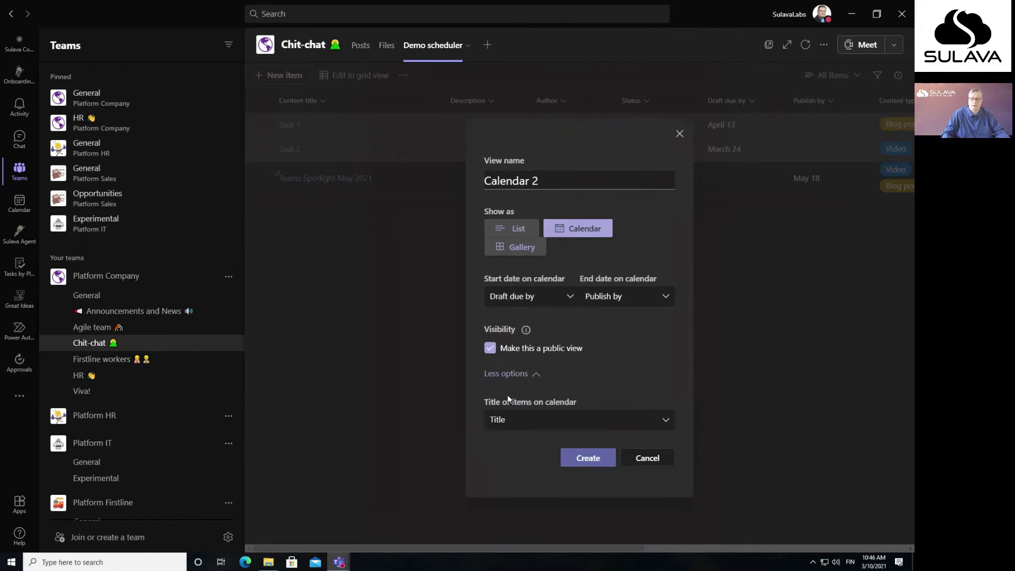
click(519, 420)
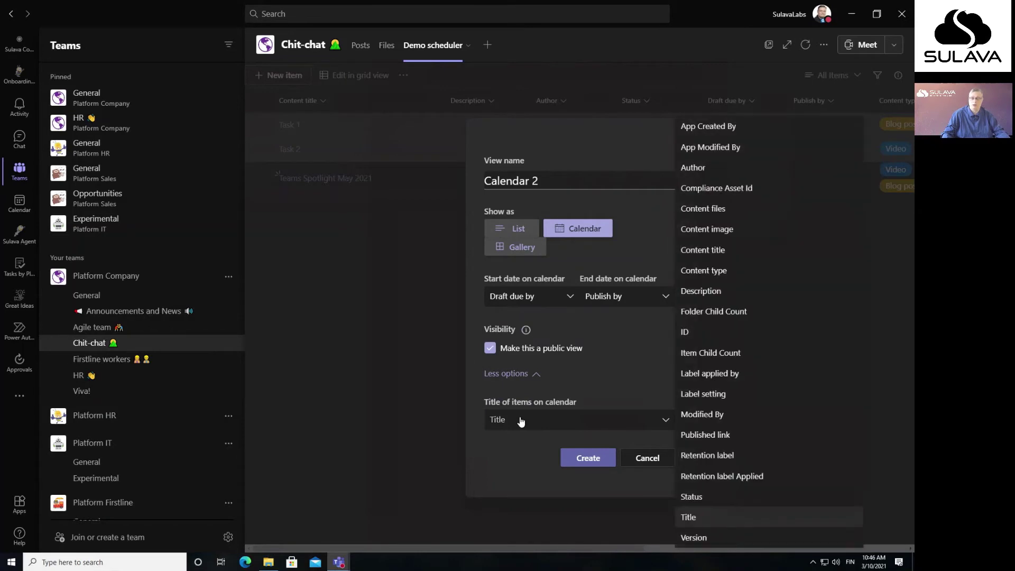
click(524, 455)
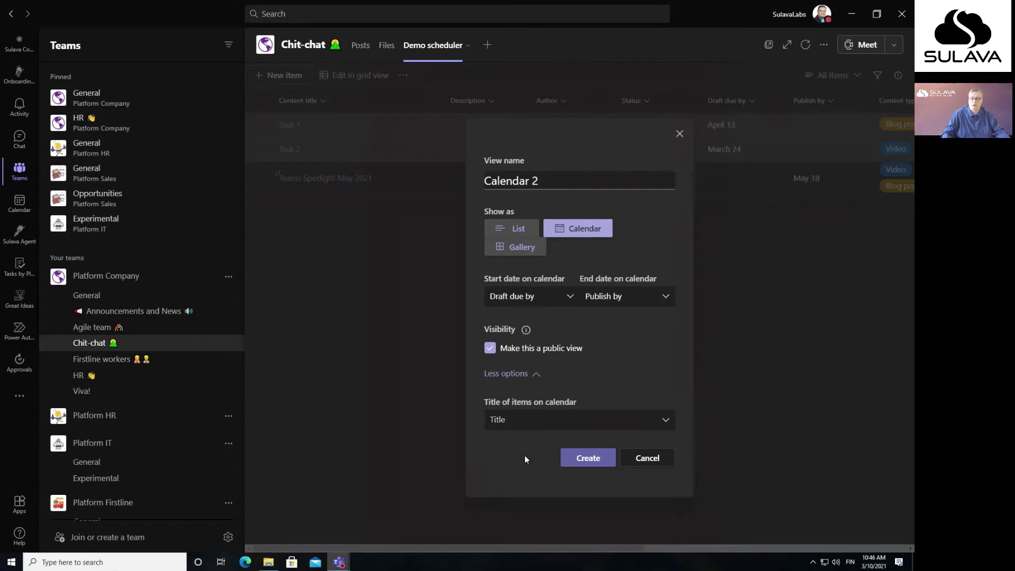
click(588, 458)
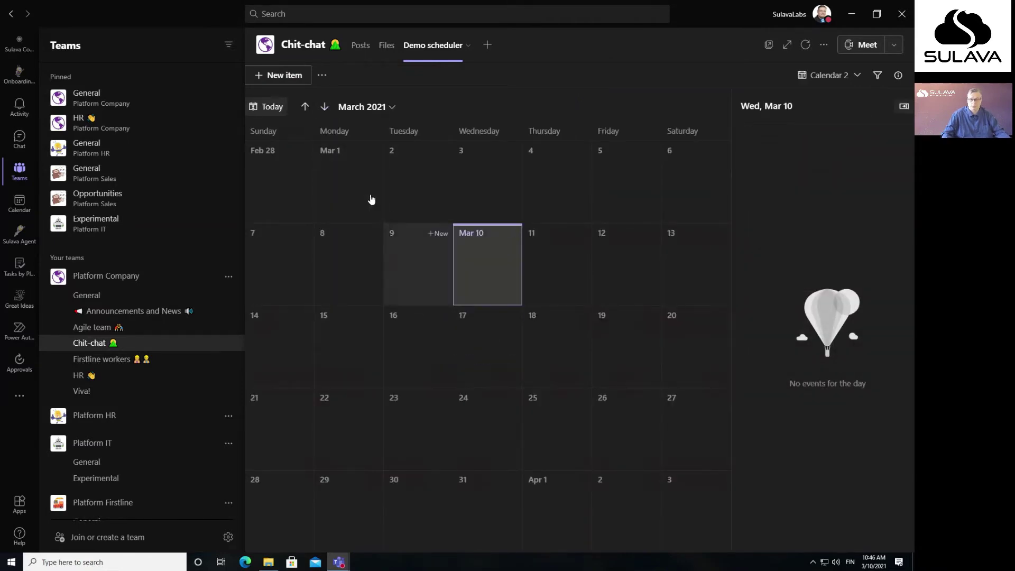
Step: Advance the Calendar 2 view from March to May 2021
click(325, 107)
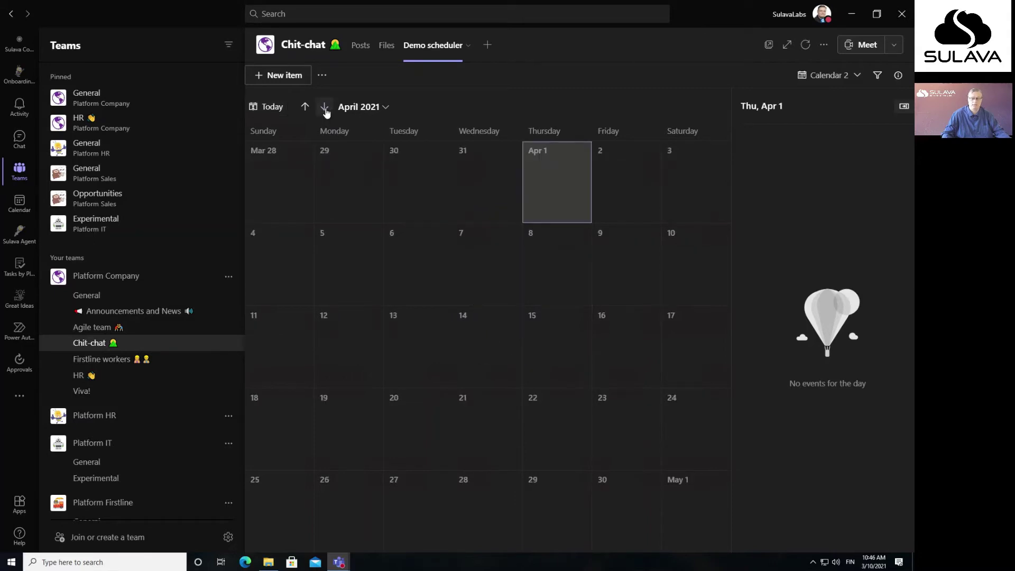
click(324, 108)
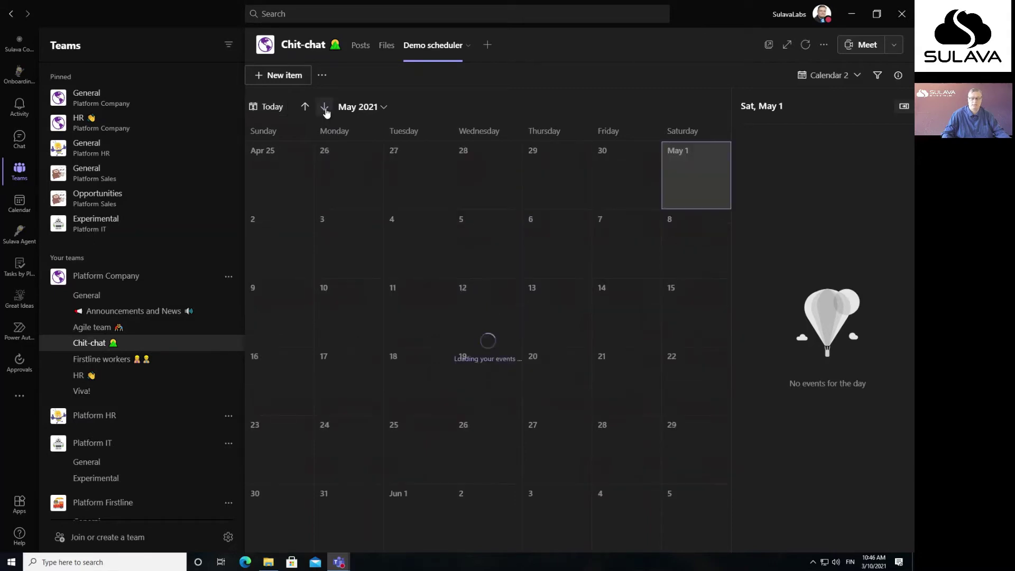
Step: Check May 18 for events in the Calendar 2 view and go back to April 2021
click(437, 384)
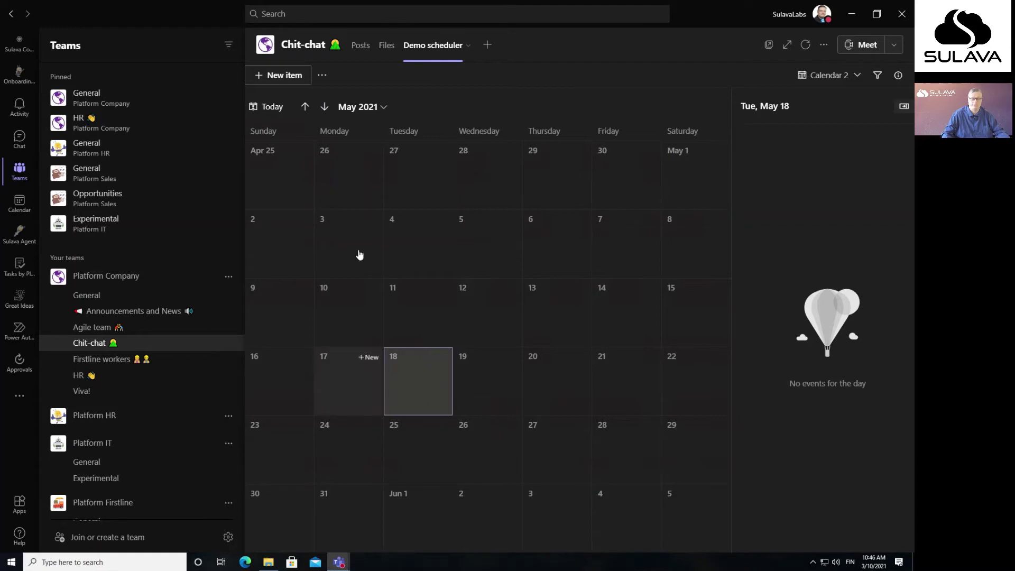
click(305, 108)
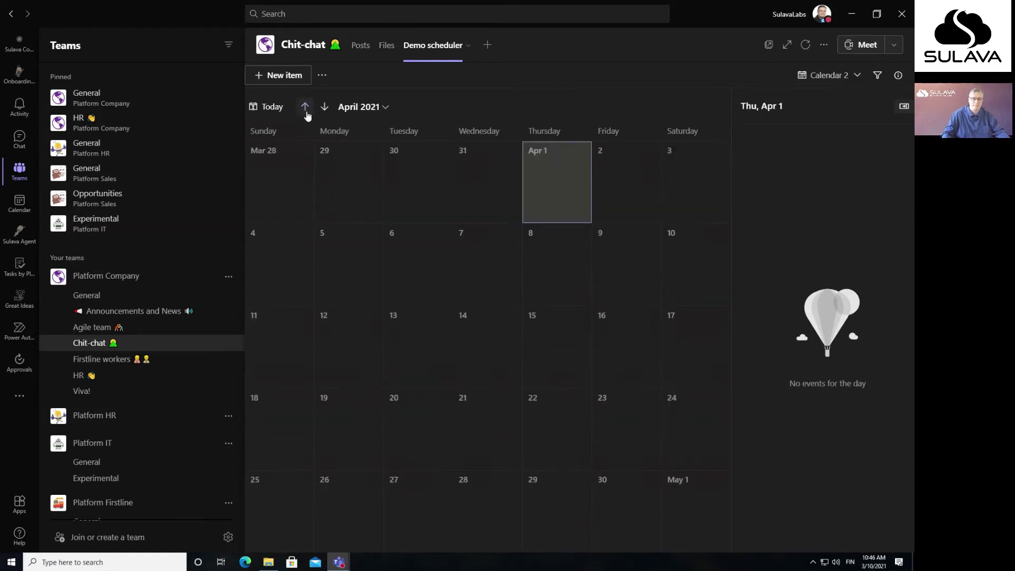
Step: Try to open the list's older Calendar view, cancel the correction of its settings, and return to Calendar 2
click(856, 85)
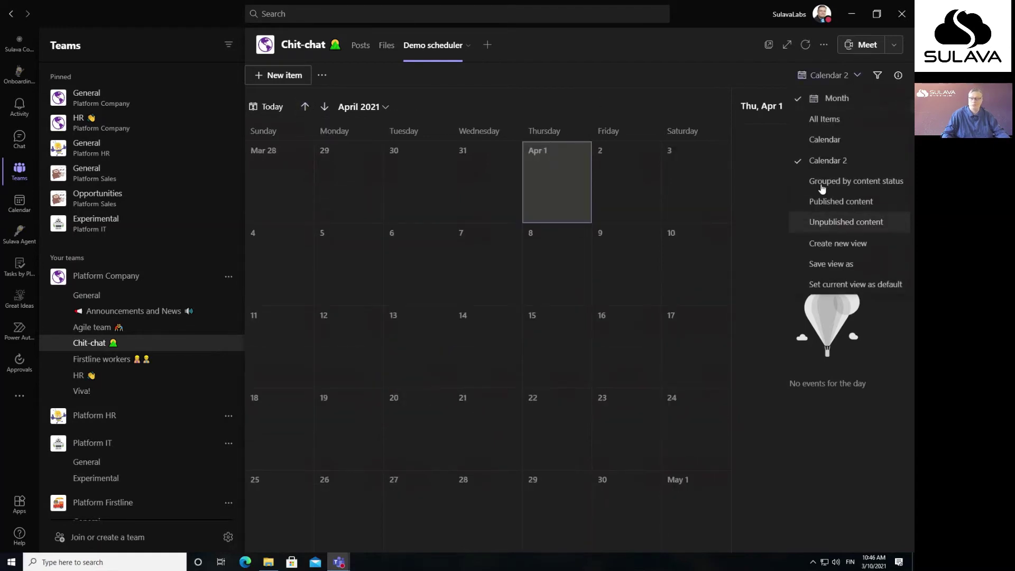
click(740, 159)
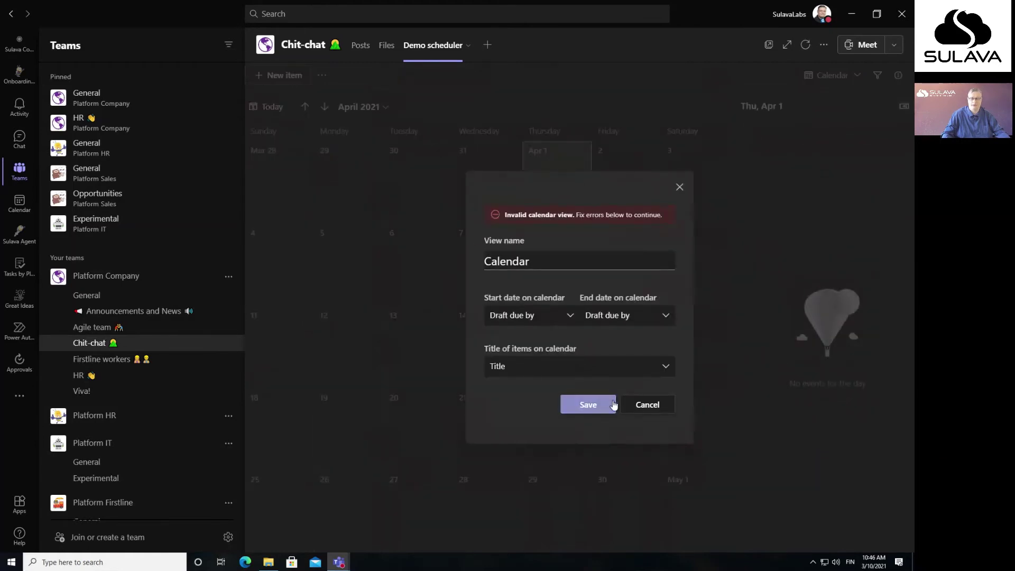
click(650, 407)
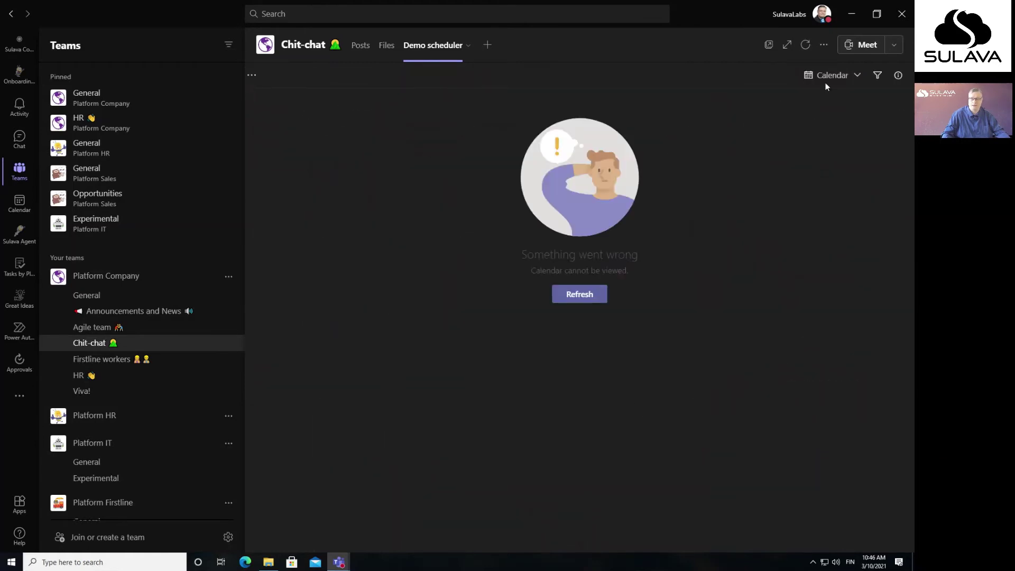
click(593, 295)
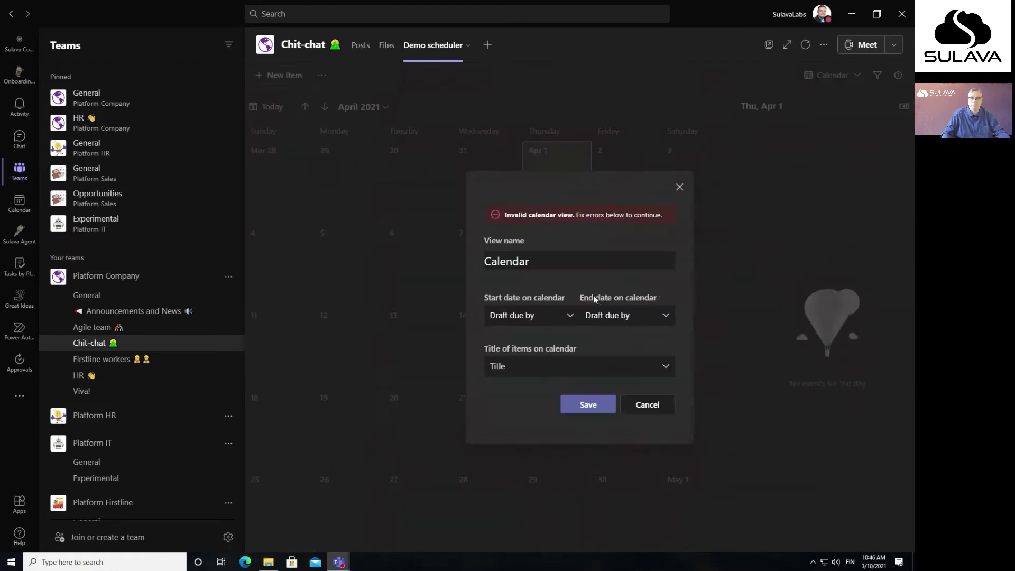
click(646, 408)
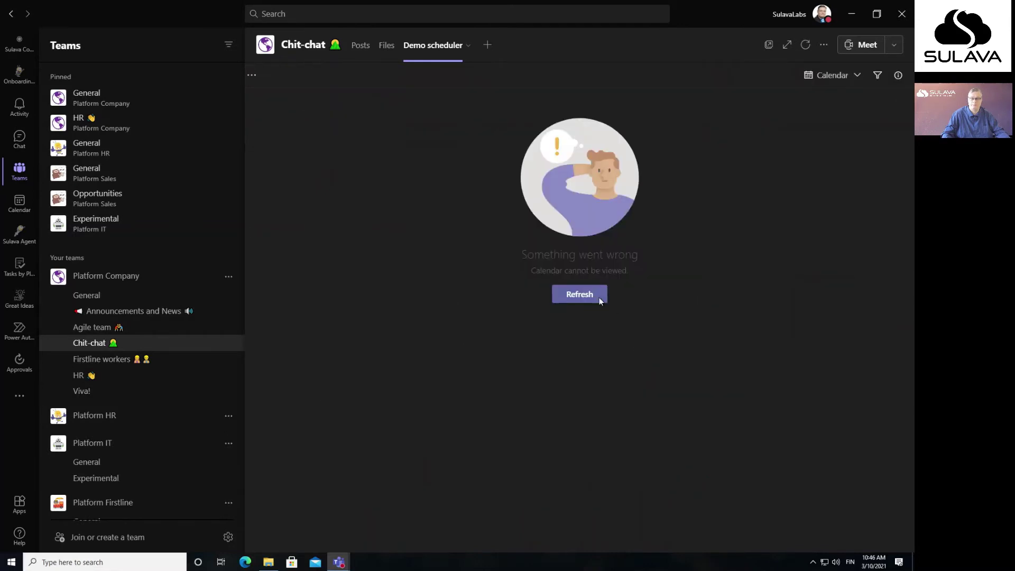
click(831, 75)
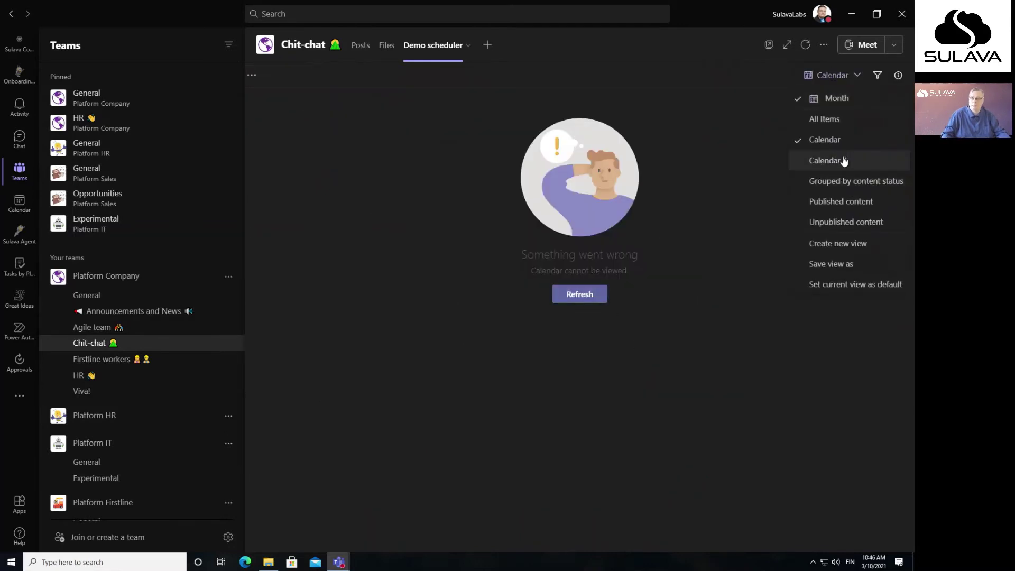
key(Return)
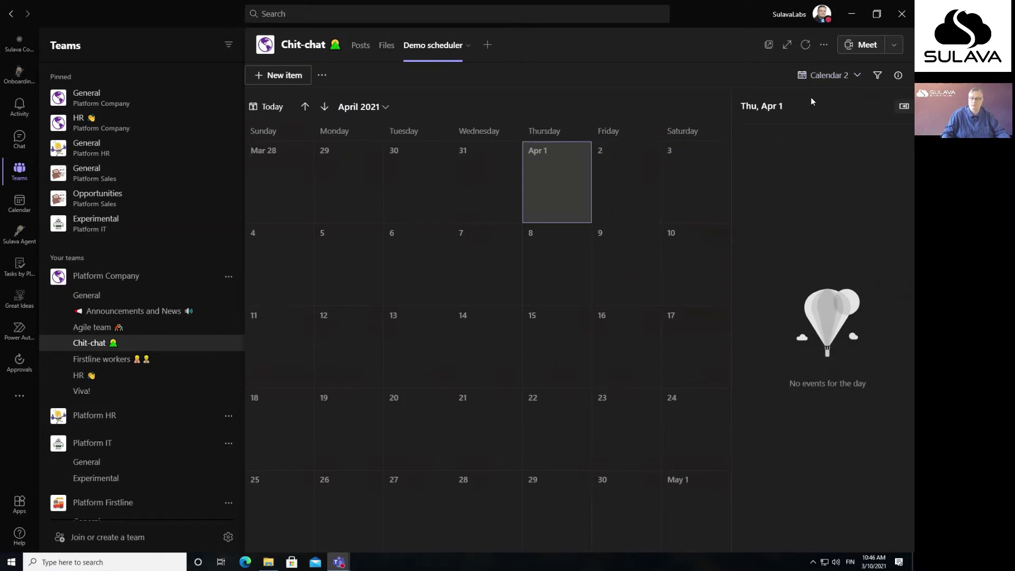
click(857, 78)
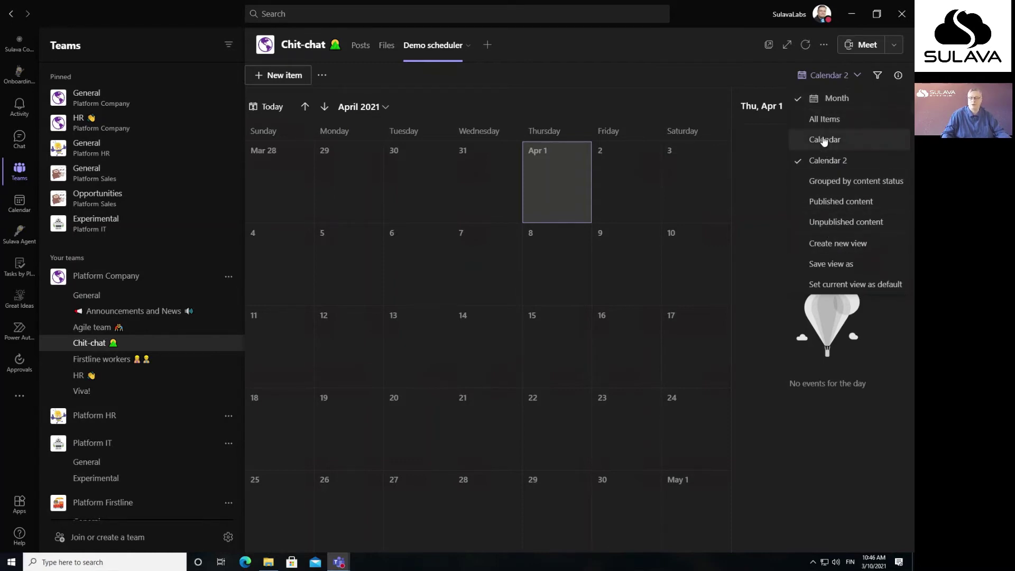
click(809, 407)
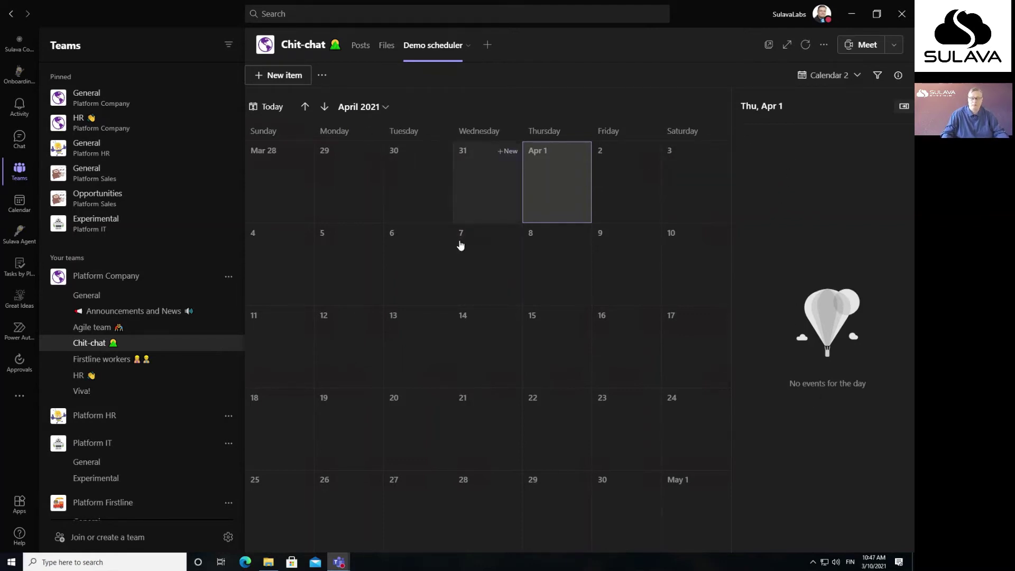
Step: Show the list in the All Items view and open the Teams Spotlight May 2021 item for editing
click(830, 75)
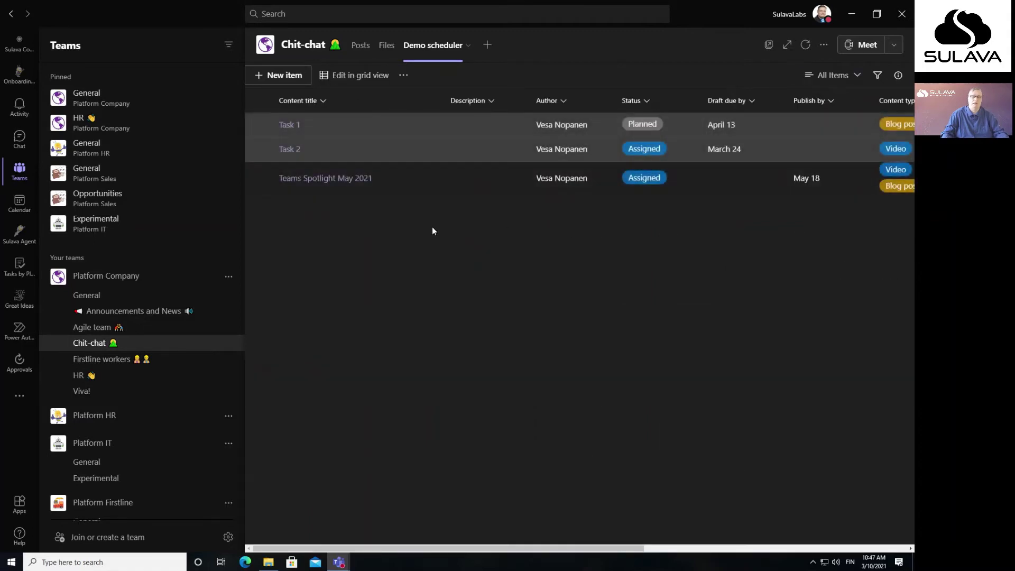
click(716, 172)
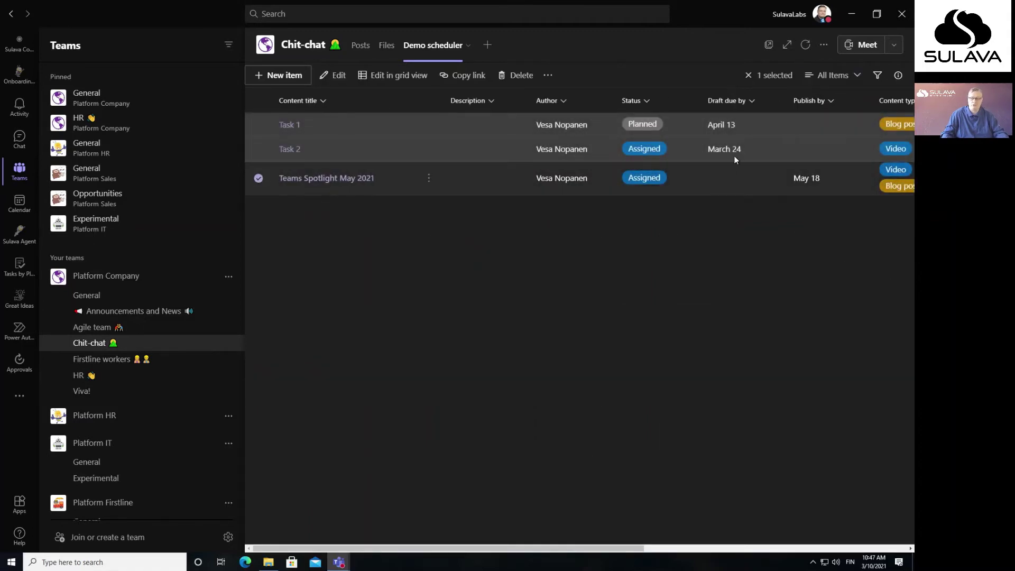
click(429, 179)
click(458, 199)
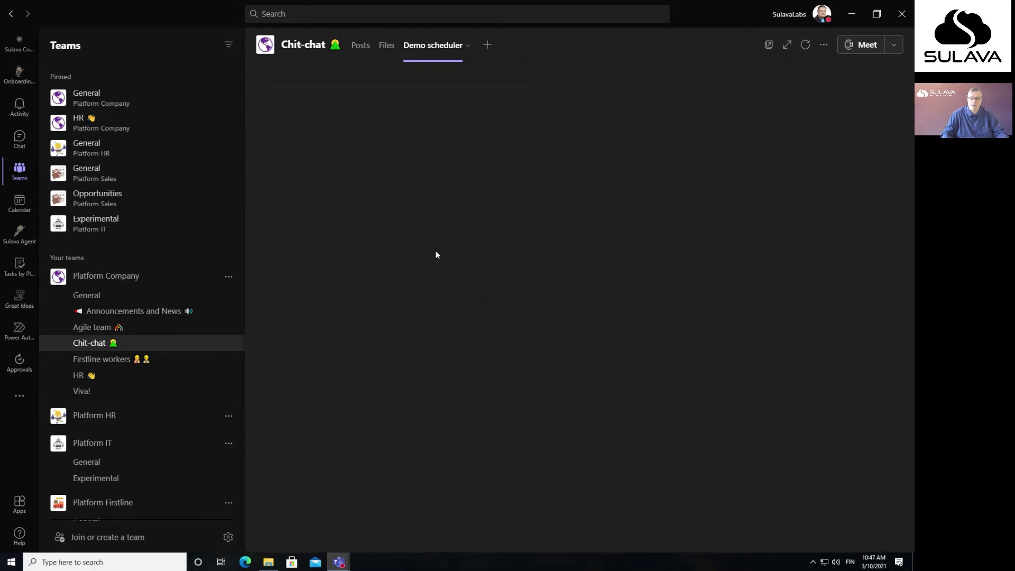
Step: Set the item's Draft due by date to 5/5/2021 and save the item
click(317, 229)
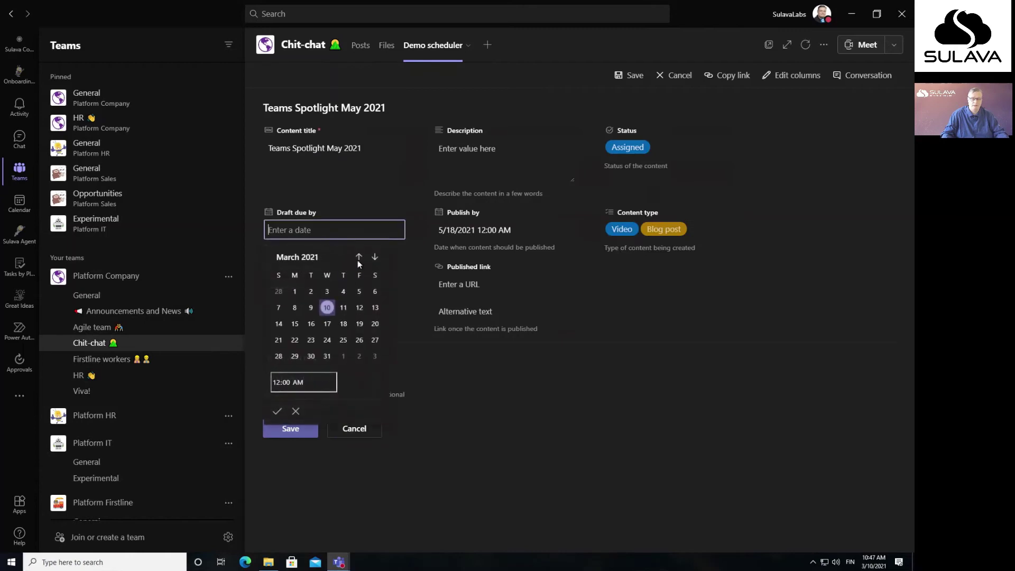
click(374, 257)
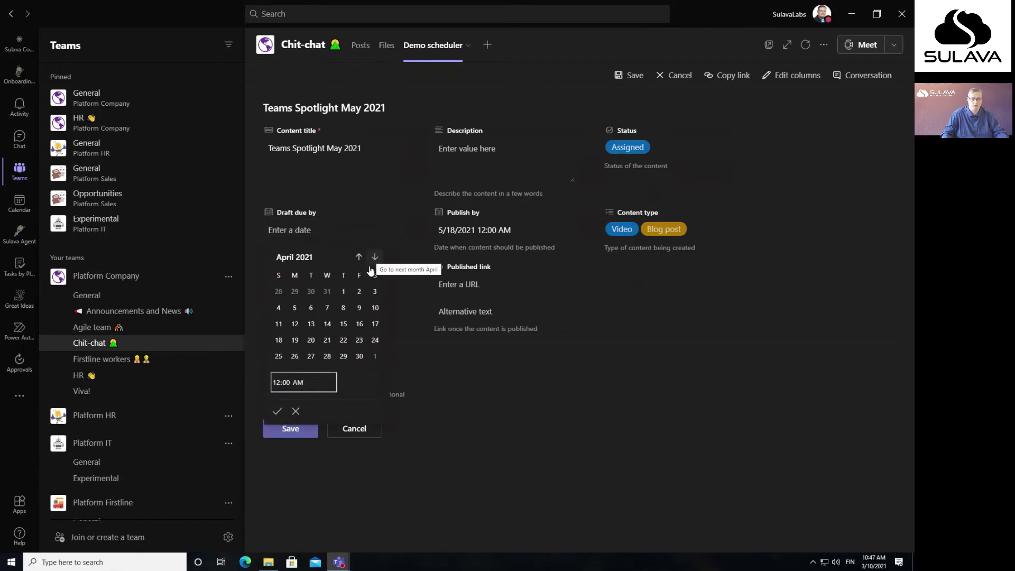
click(375, 256)
click(340, 288)
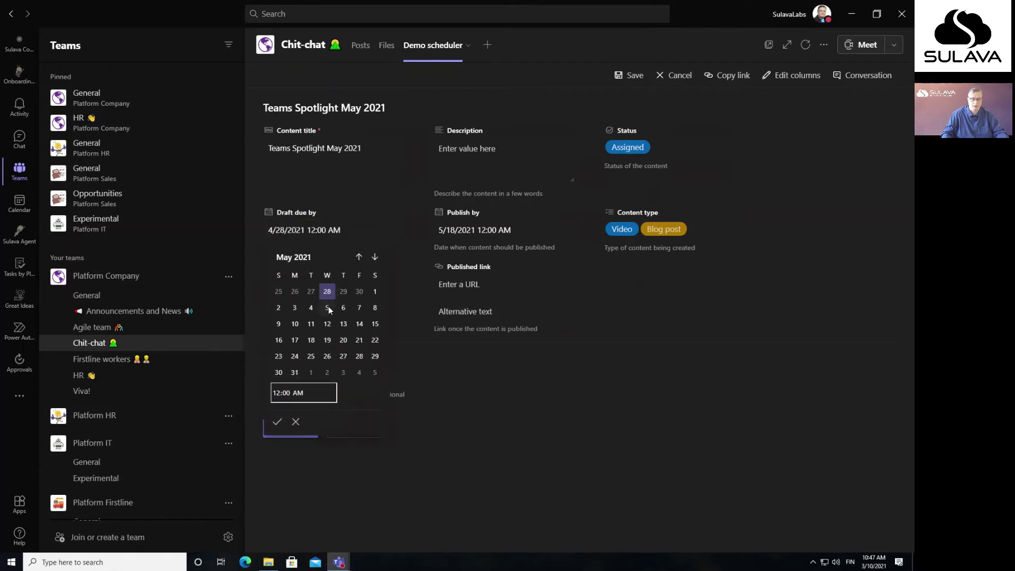
click(327, 307)
click(466, 370)
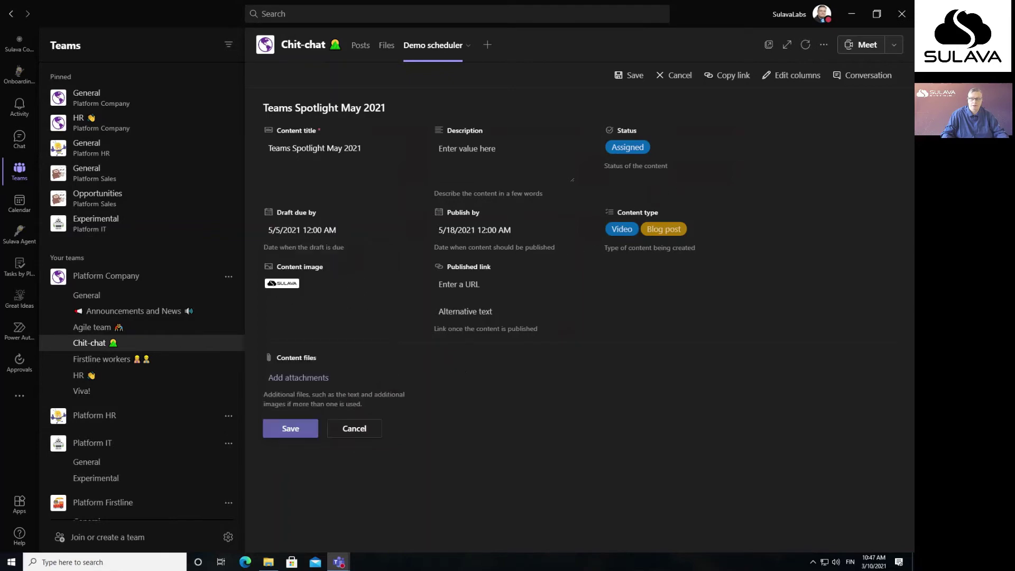
click(277, 426)
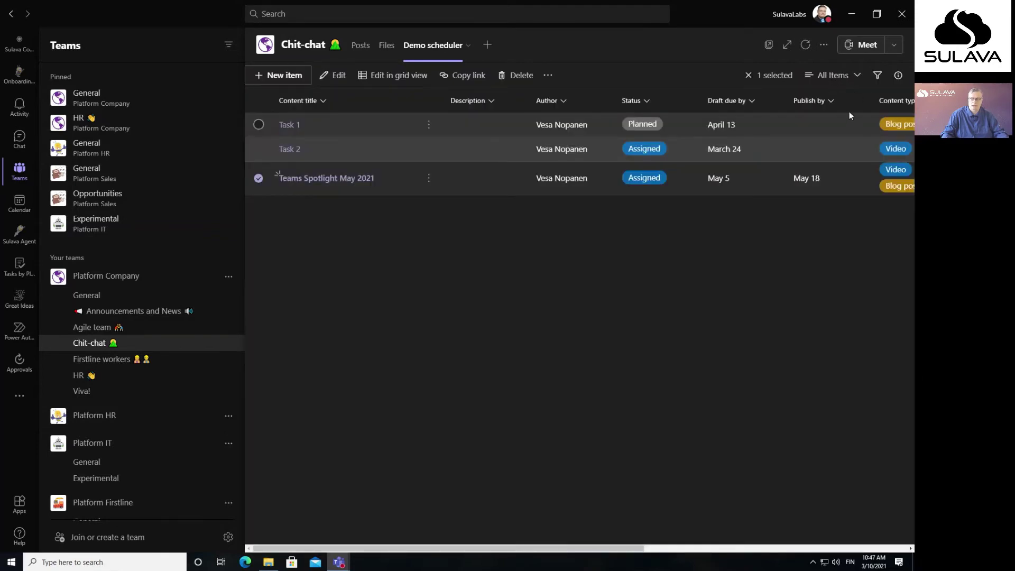
Step: Show the list in Calendar 2 for May 2021 and check May 18 and May 10 for events
click(856, 77)
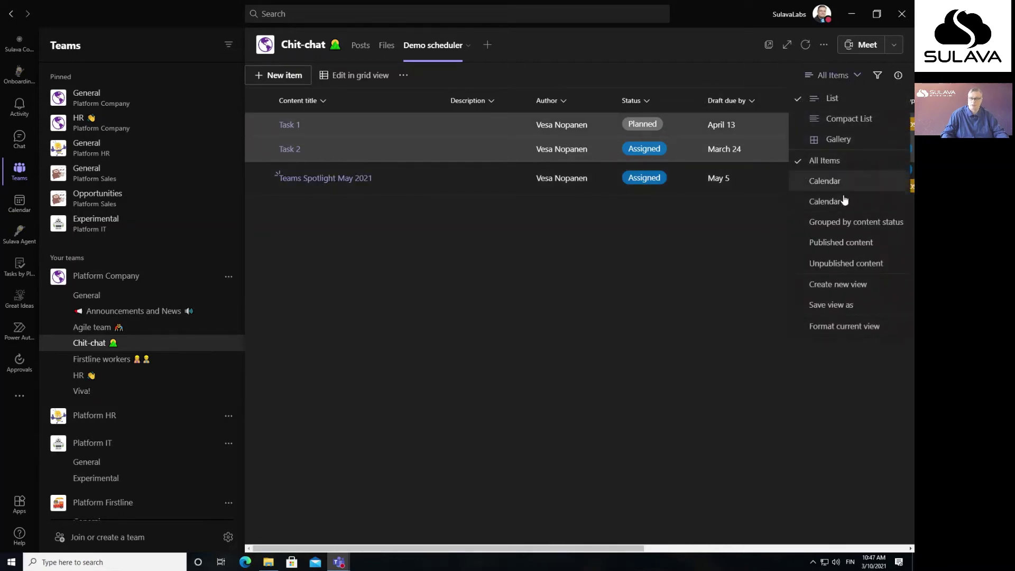
click(845, 200)
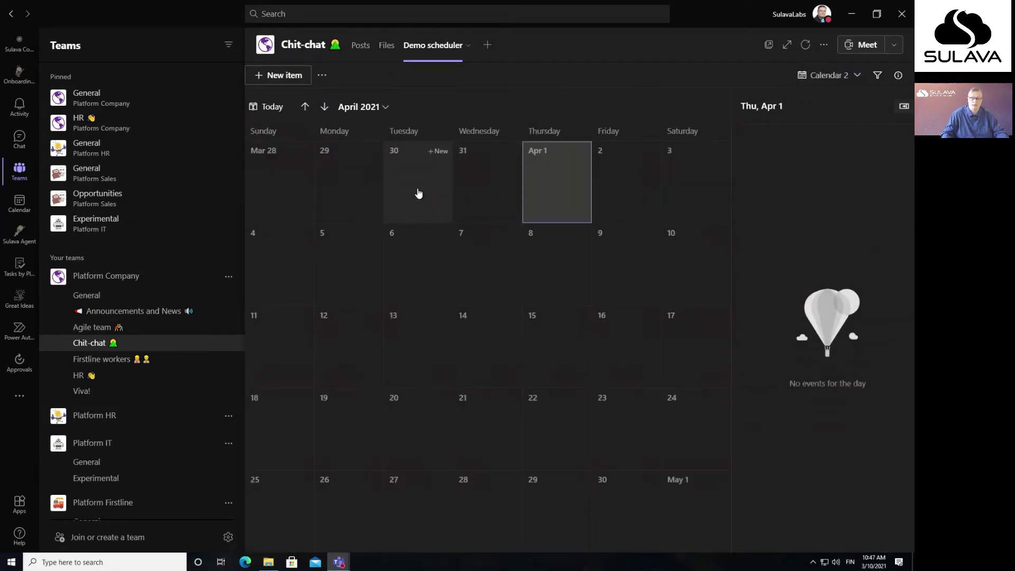
click(324, 106)
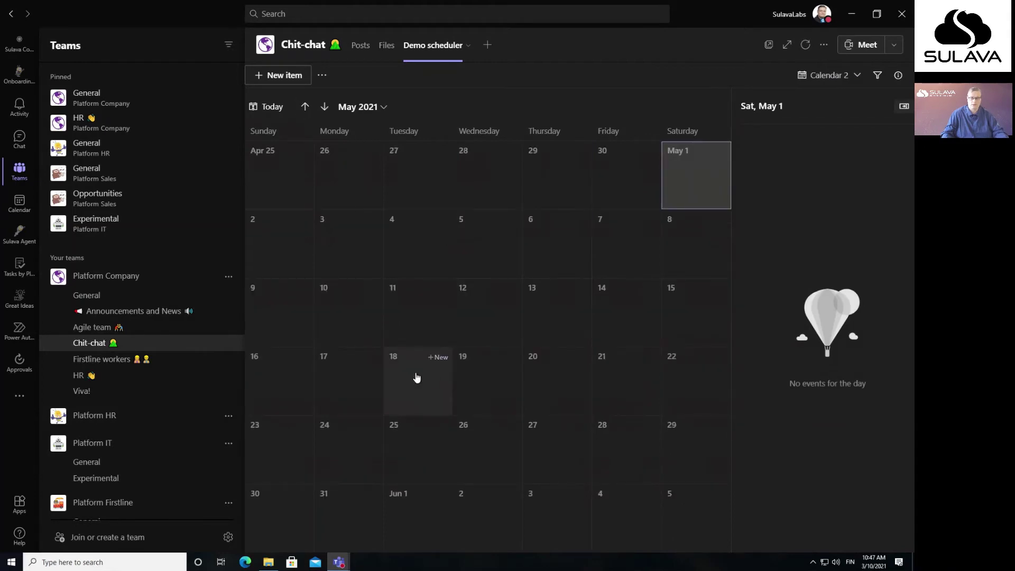
click(373, 369)
click(413, 376)
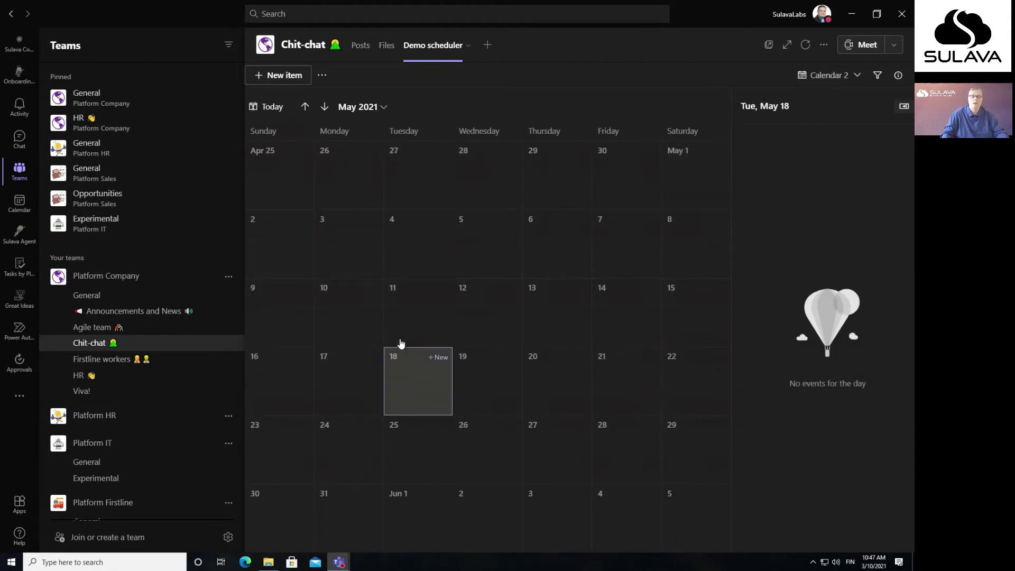
click(396, 331)
click(358, 328)
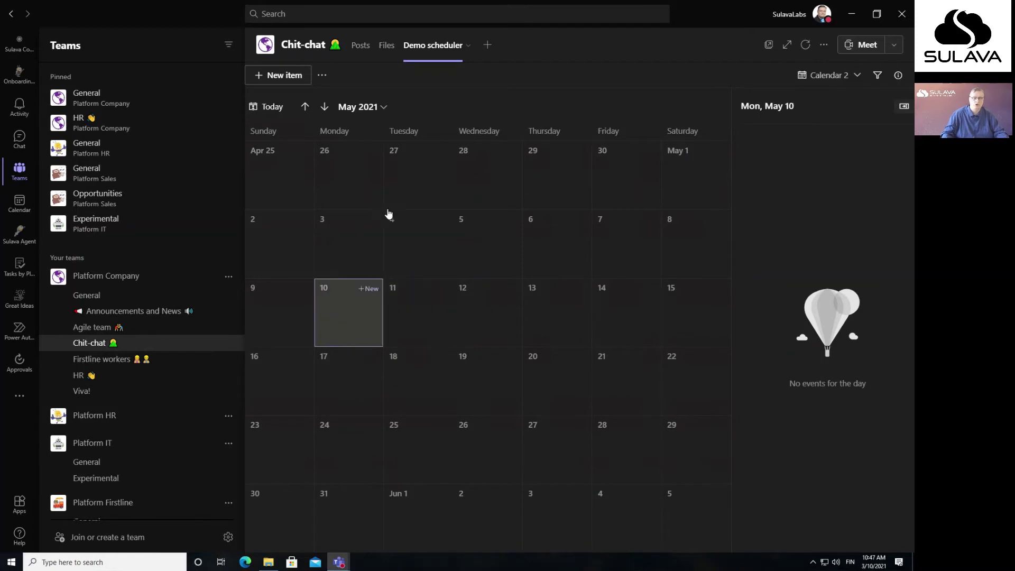
Step: Return to the Chit-chat channel's posts, search the apps for "math", and open the Math (Preview) app
click(358, 46)
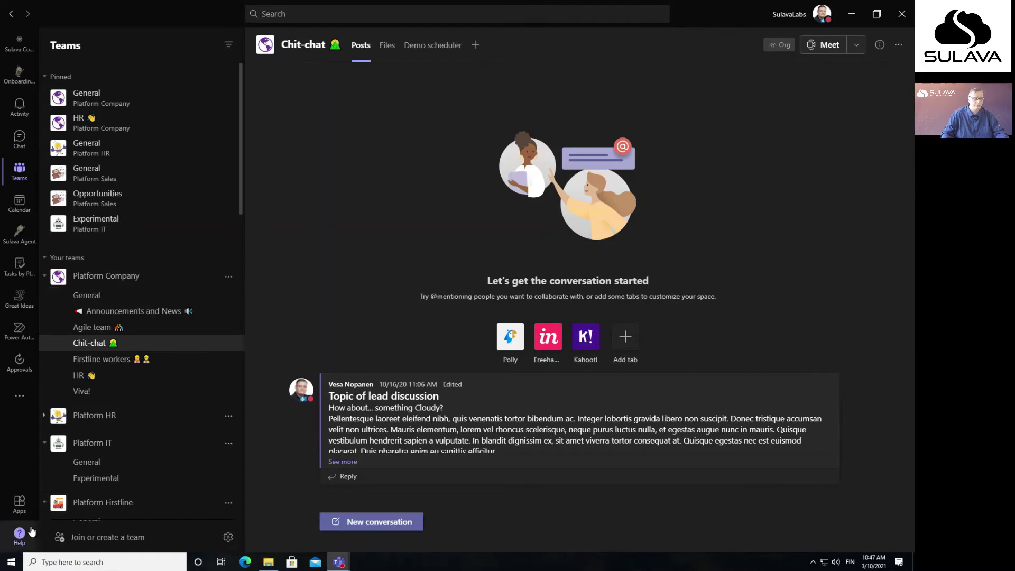
click(20, 398)
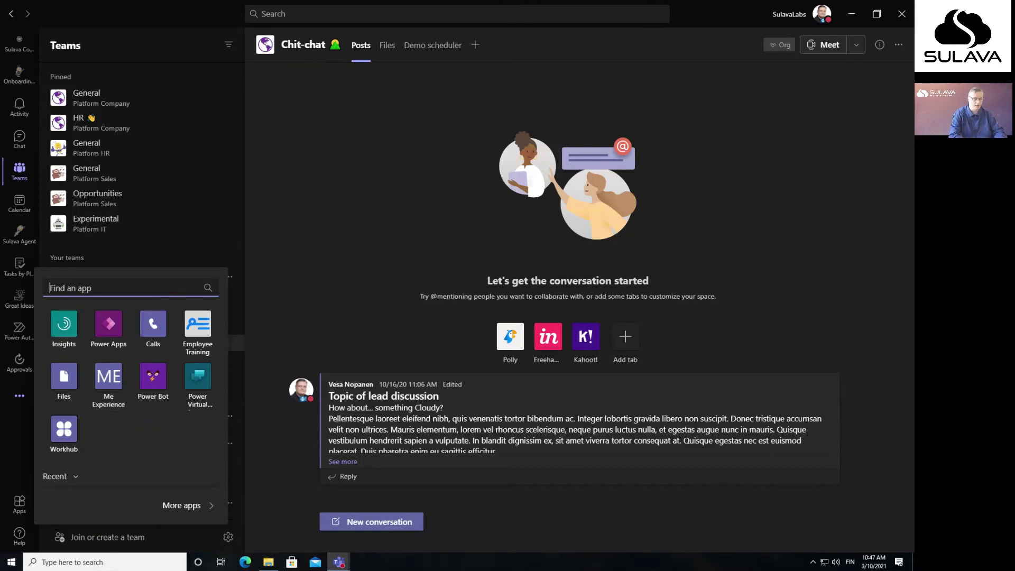
text(math)
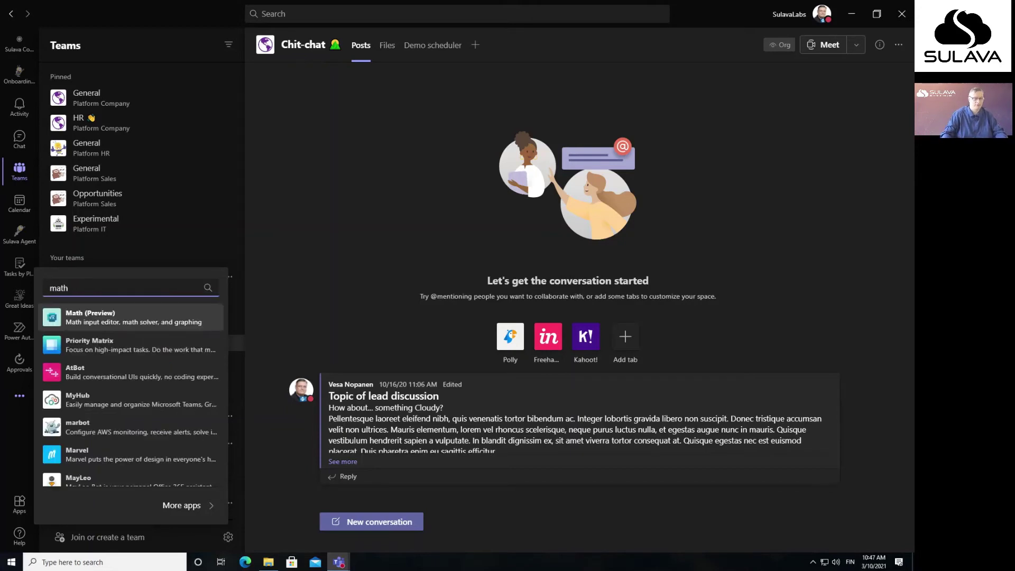
click(82, 318)
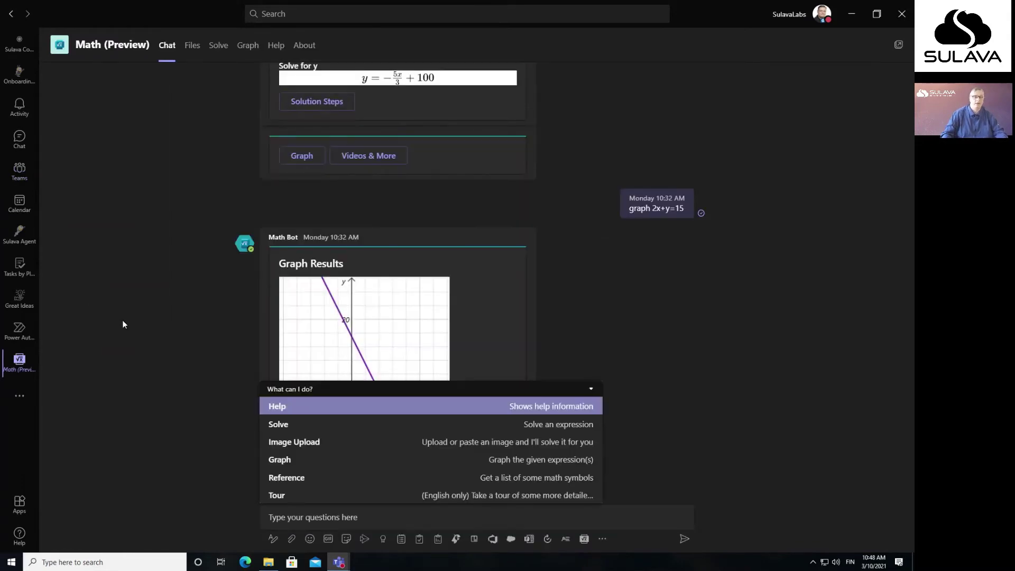
click(183, 298)
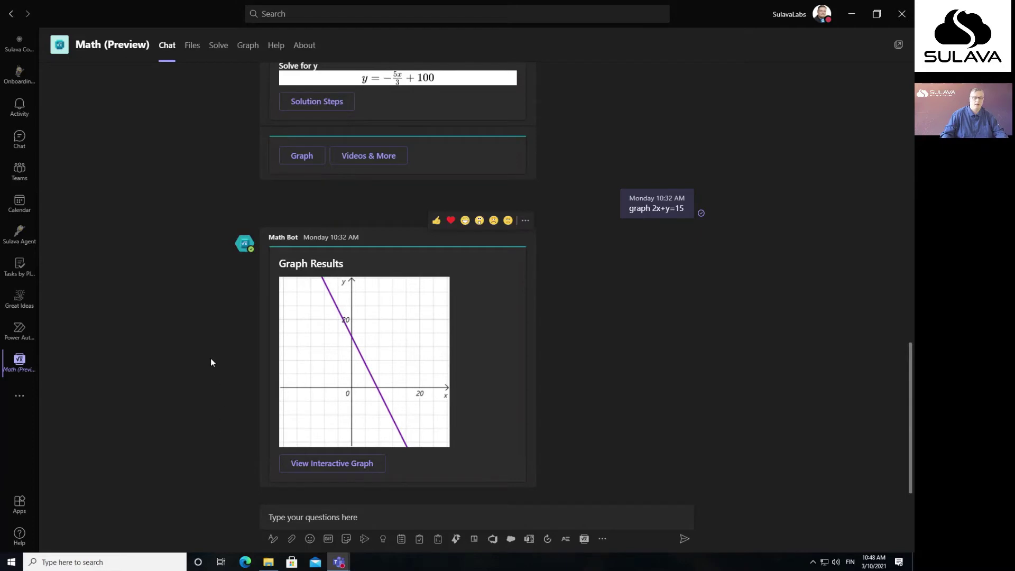
Step: Review the Math Bot's earlier answers for solving 5x + 3y = 300 and graphing 2x+y=15
scroll(859, 392, up, 2)
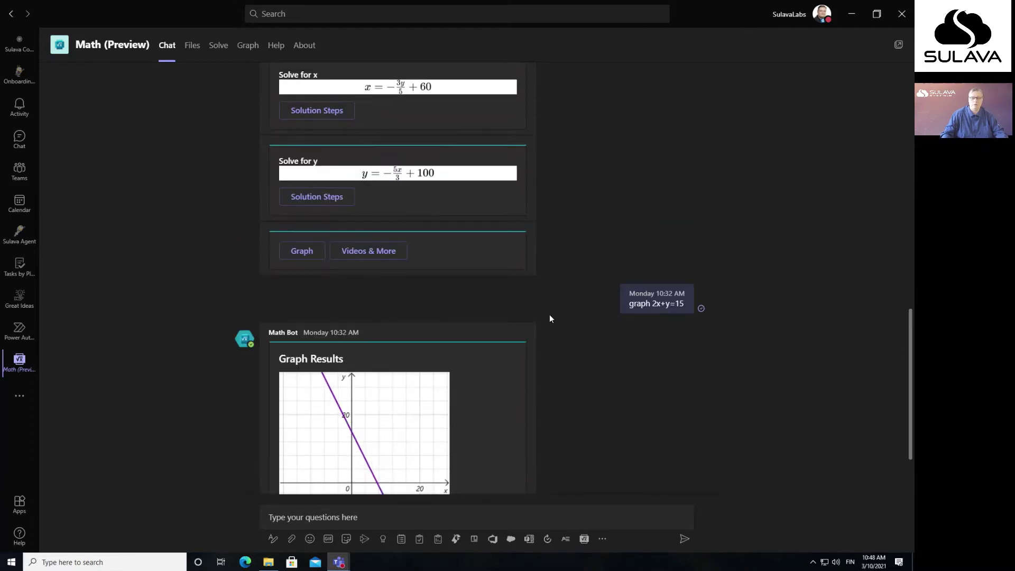
scroll(549, 315, up, 3)
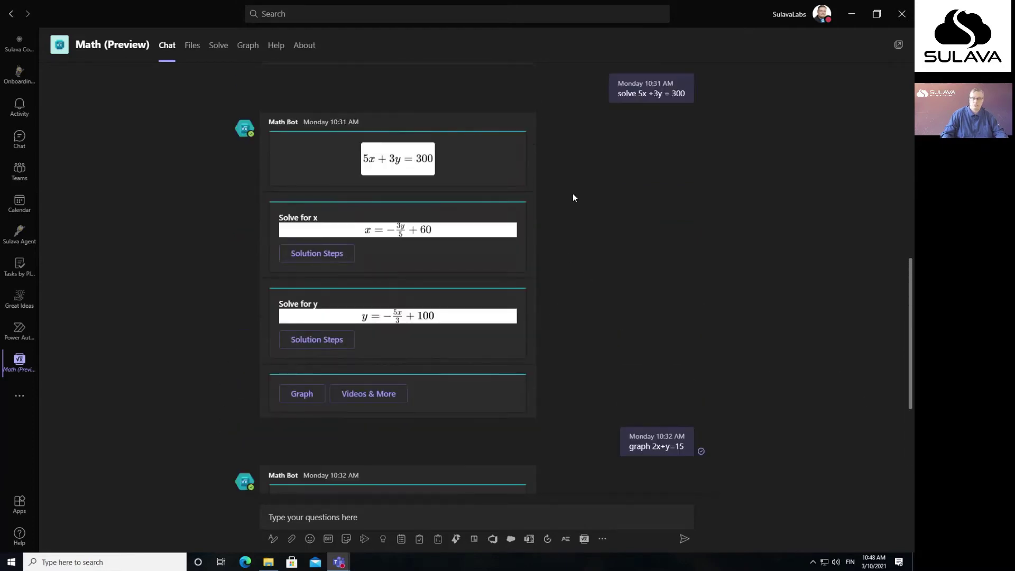
mouse_move(634, 96)
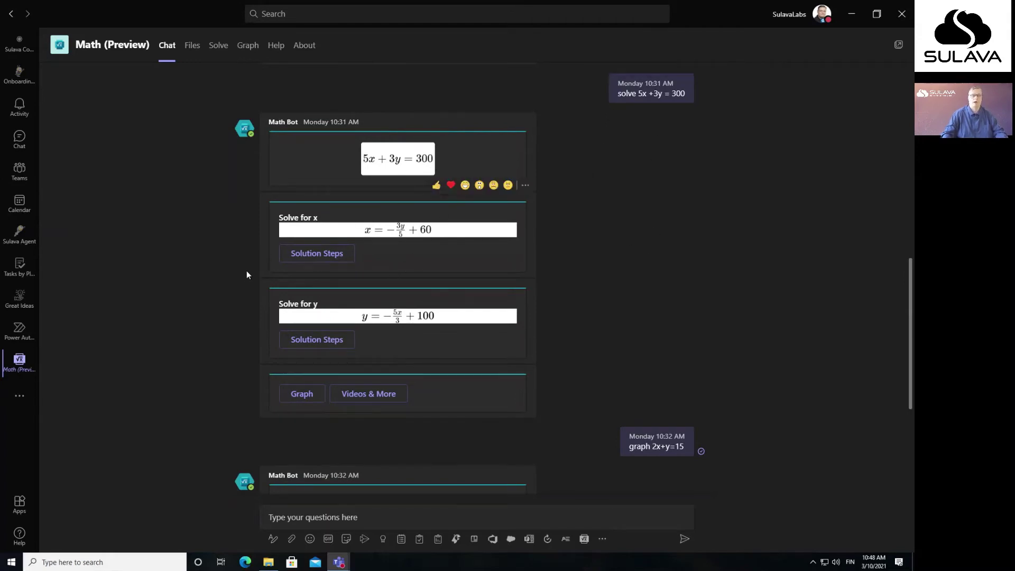
scroll(209, 225, up, 1)
scroll(210, 229, down, 2)
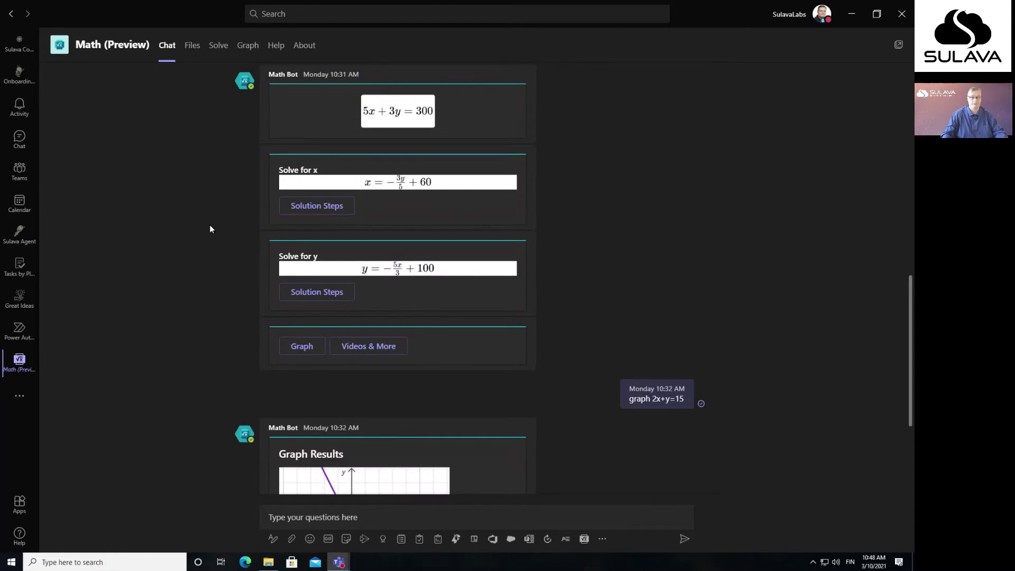
scroll(211, 217, down, 3)
Step: View the math app's Solve calculator and its Graph page
click(217, 48)
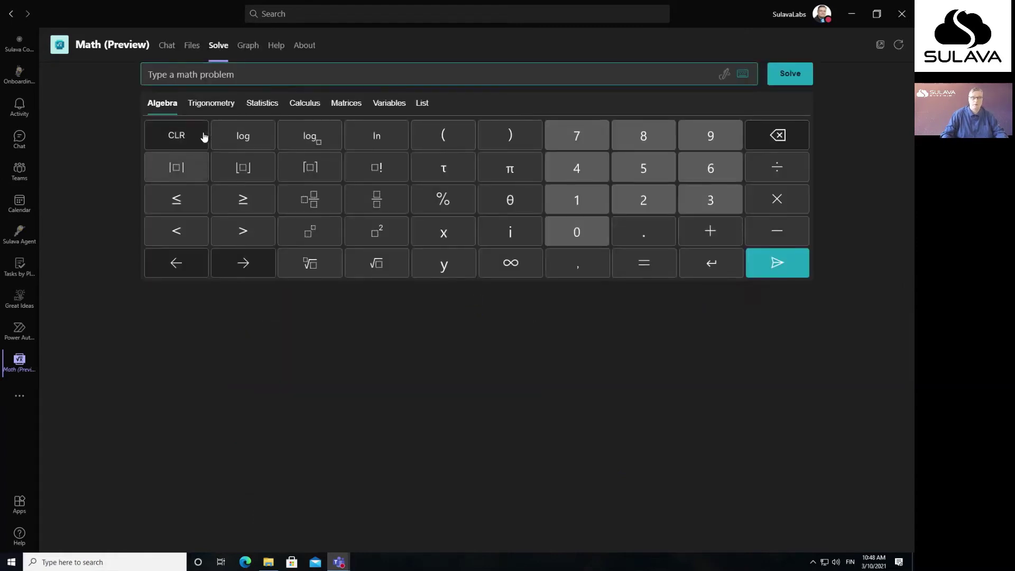
click(244, 46)
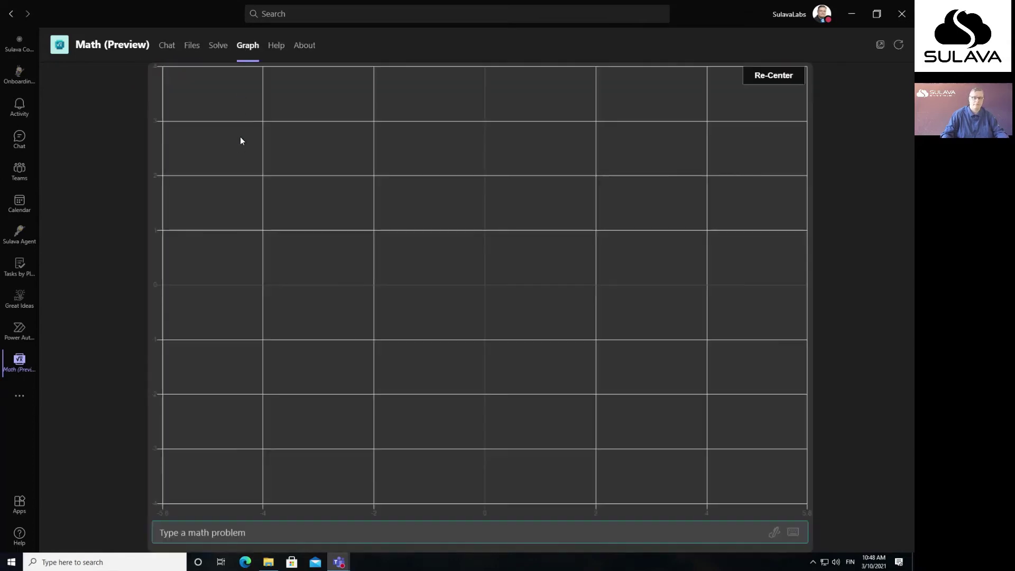
Step: Return to the math app's Solve calculator and its chat
click(218, 48)
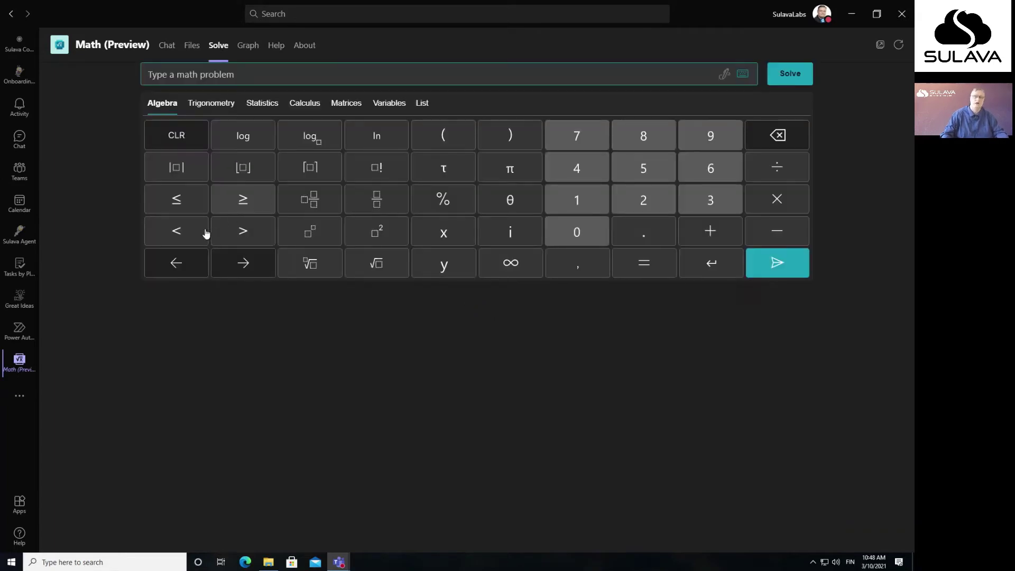
click(167, 46)
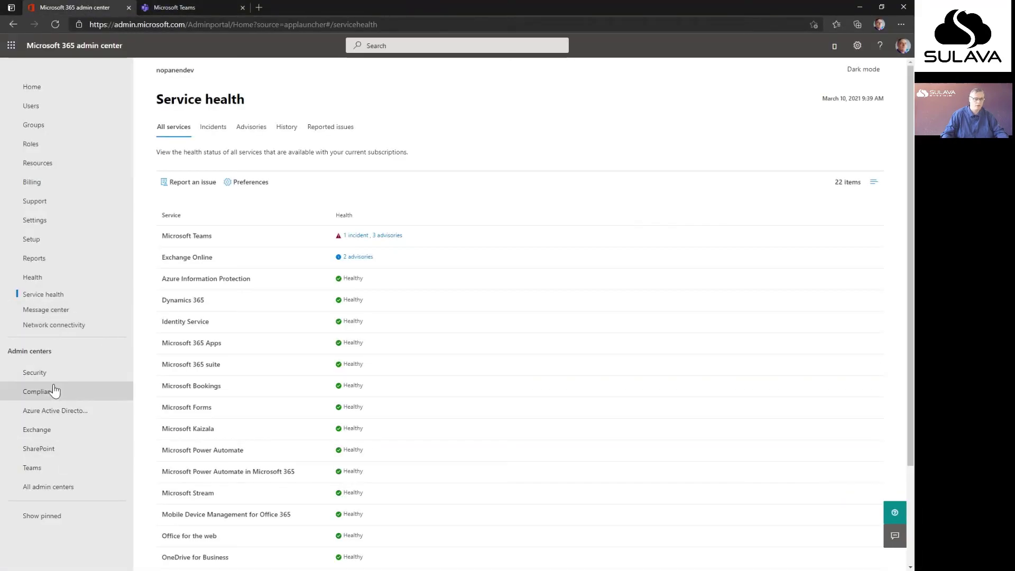
Step: Switch from the Microsoft 365 admin center to the Teams admin center and open the Blogdemo templates policy for editing
click(36, 467)
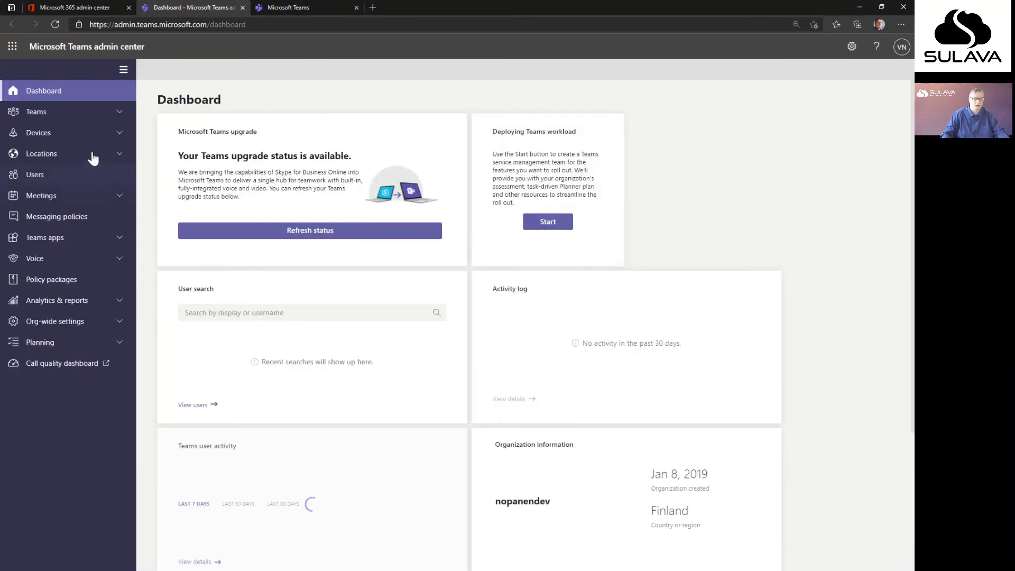
click(89, 113)
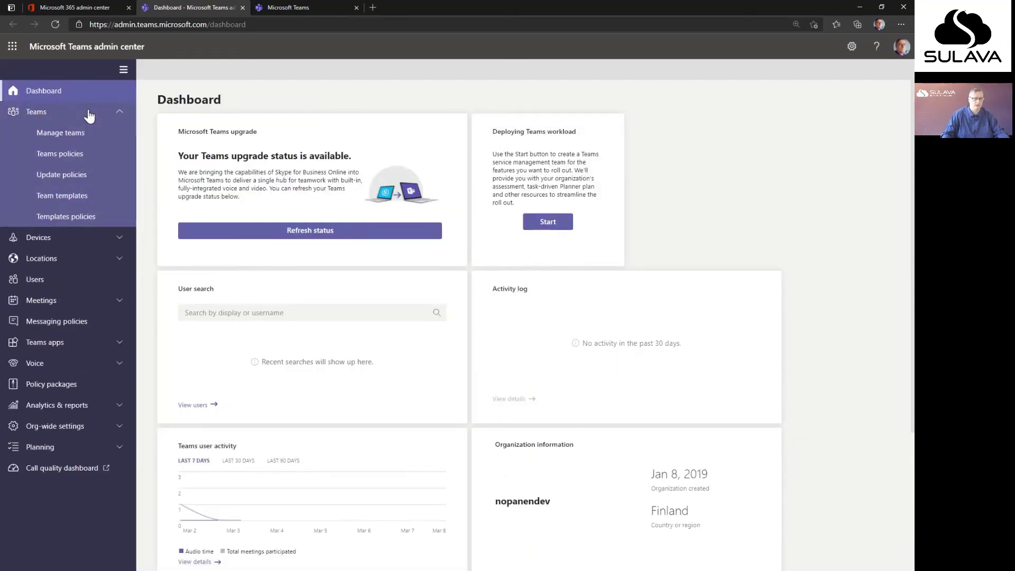
click(80, 221)
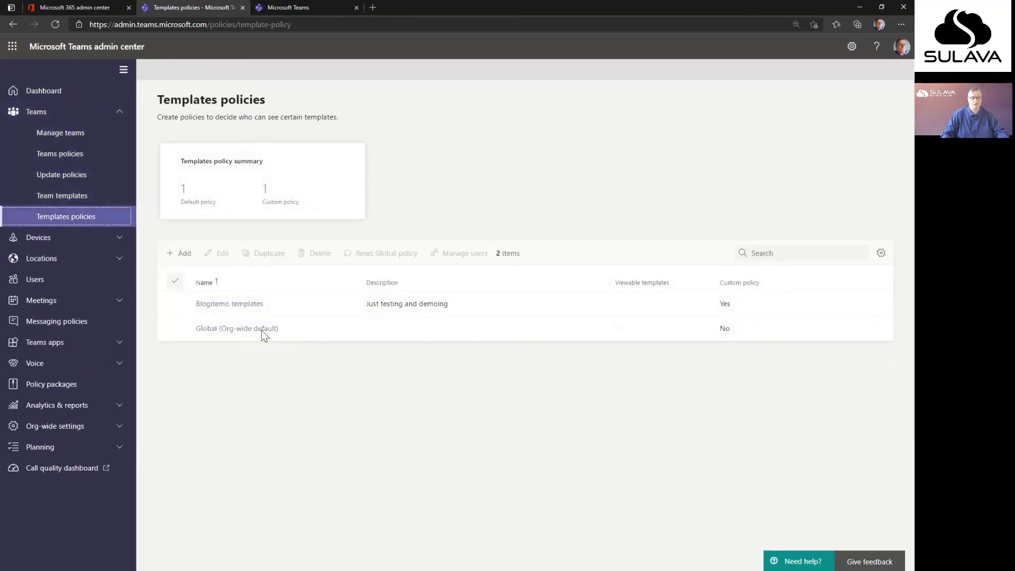
click(174, 302)
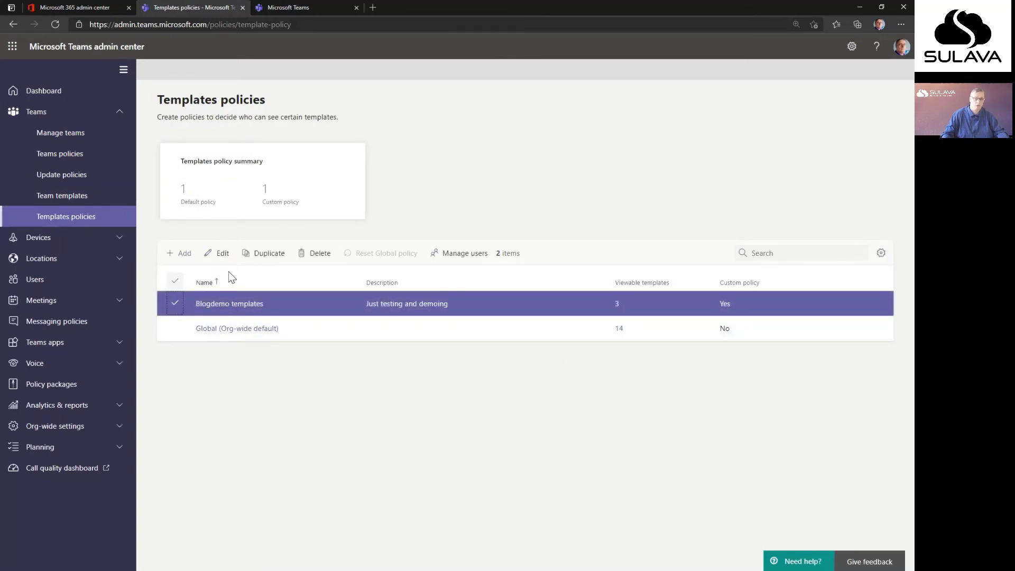
click(217, 305)
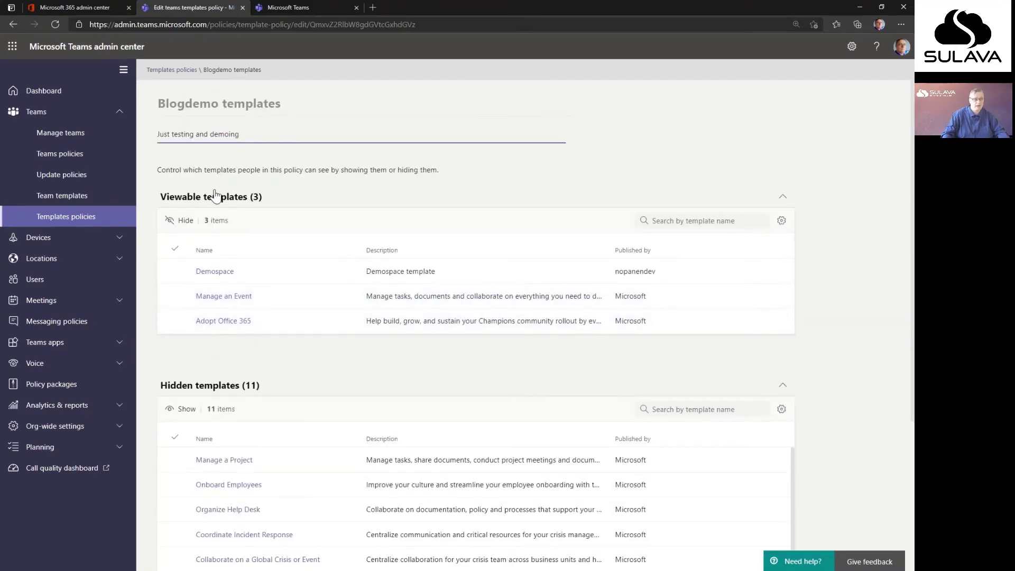
click(205, 276)
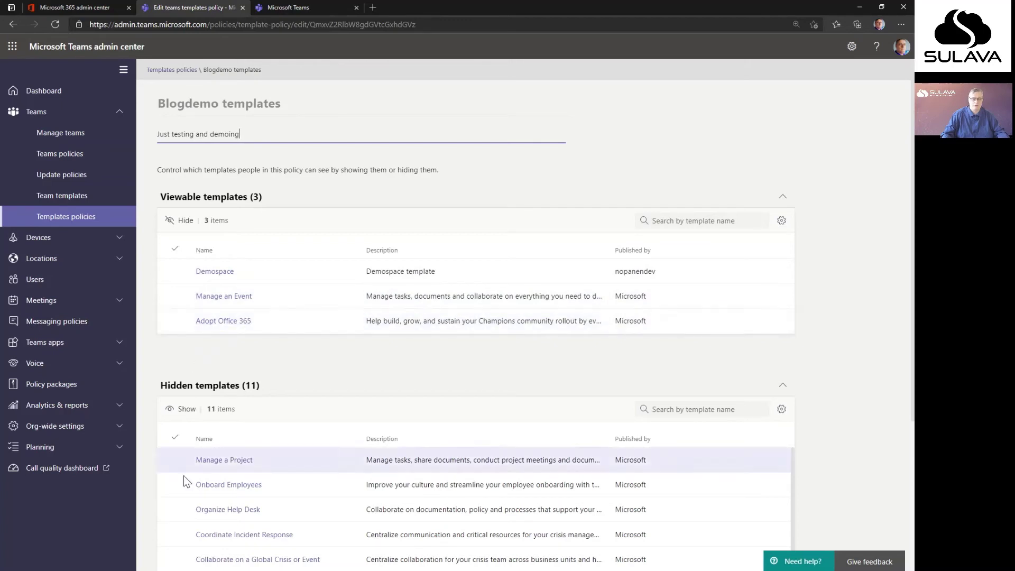
Step: Make the hidden Manage a Project template viewable in the Blogdemo templates policy, and hide it again
click(176, 461)
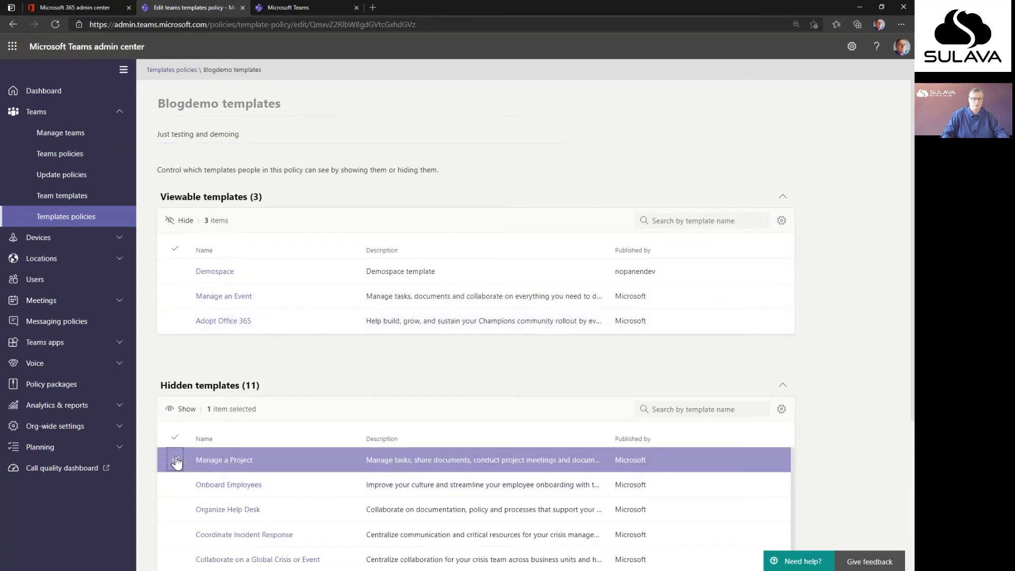
click(180, 410)
click(176, 346)
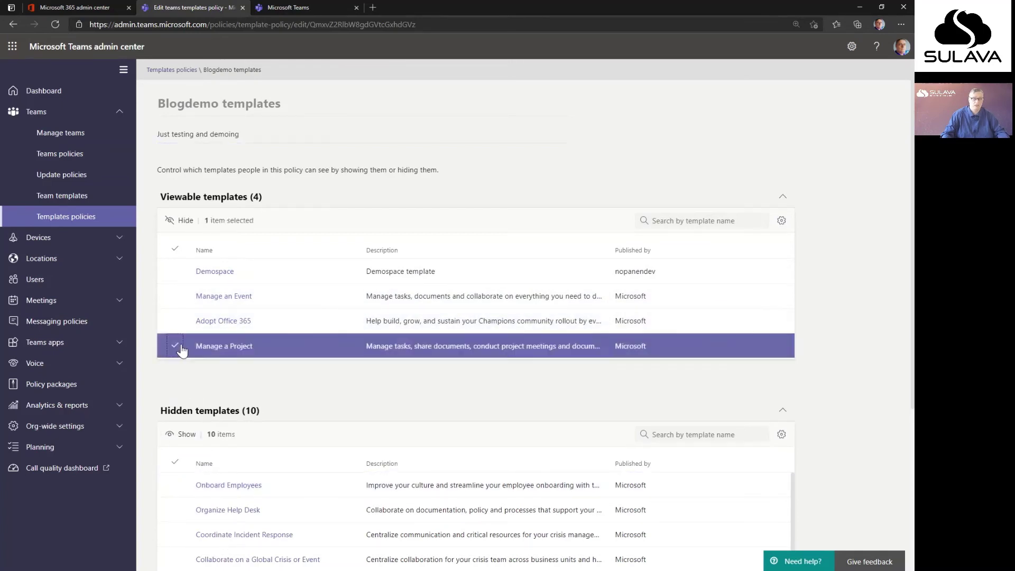
click(179, 220)
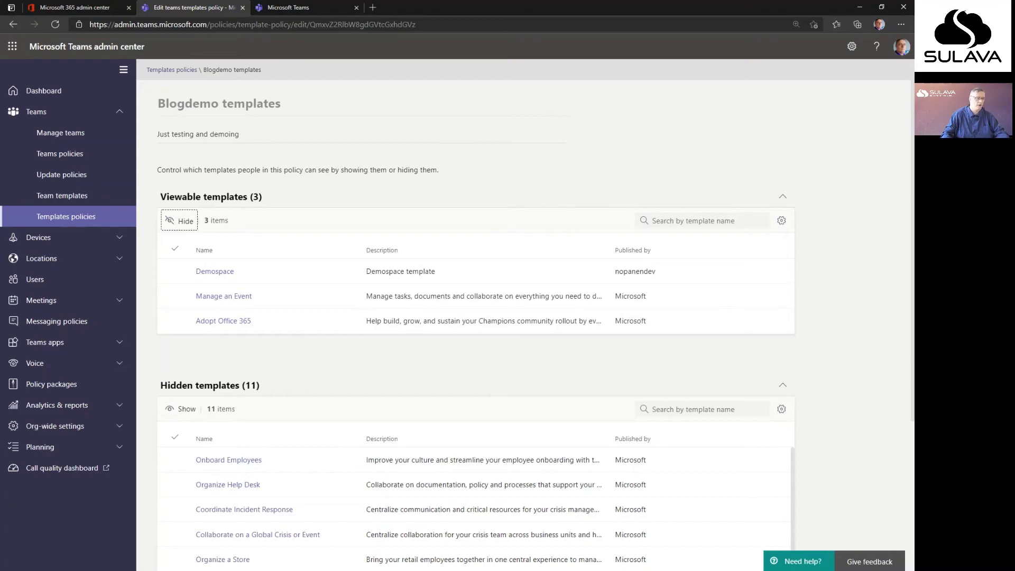
Step: Switch to Microsoft Teams on the web, review the templates offered when creating a team, and close the dialog
key(alt+Tab)
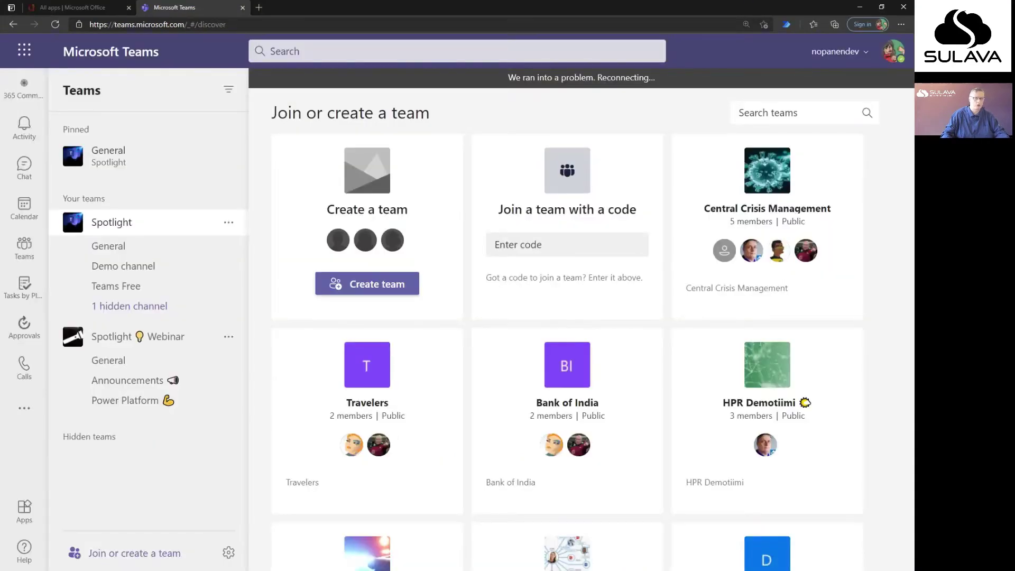
click(363, 291)
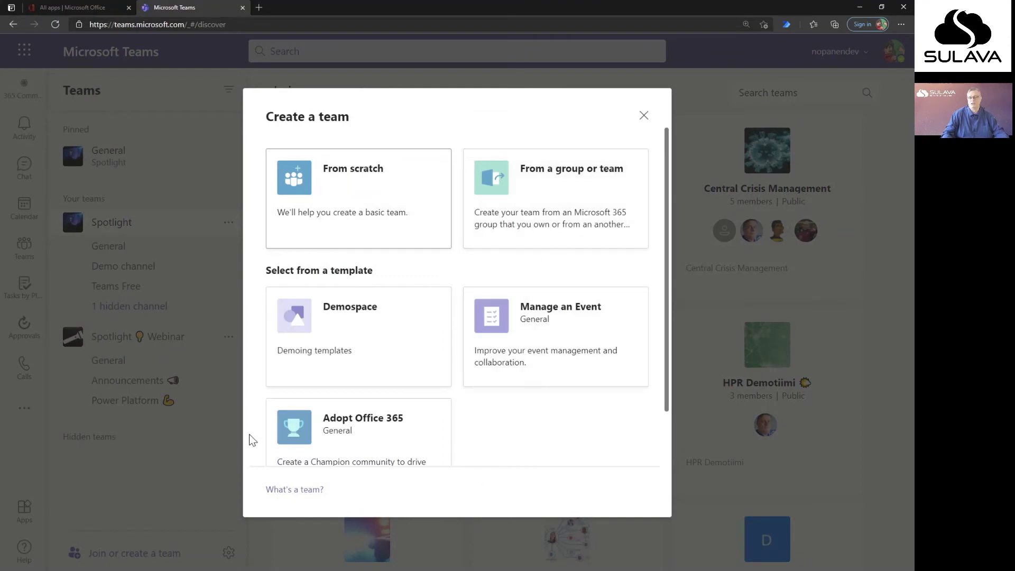
scroll(566, 406, down, 2)
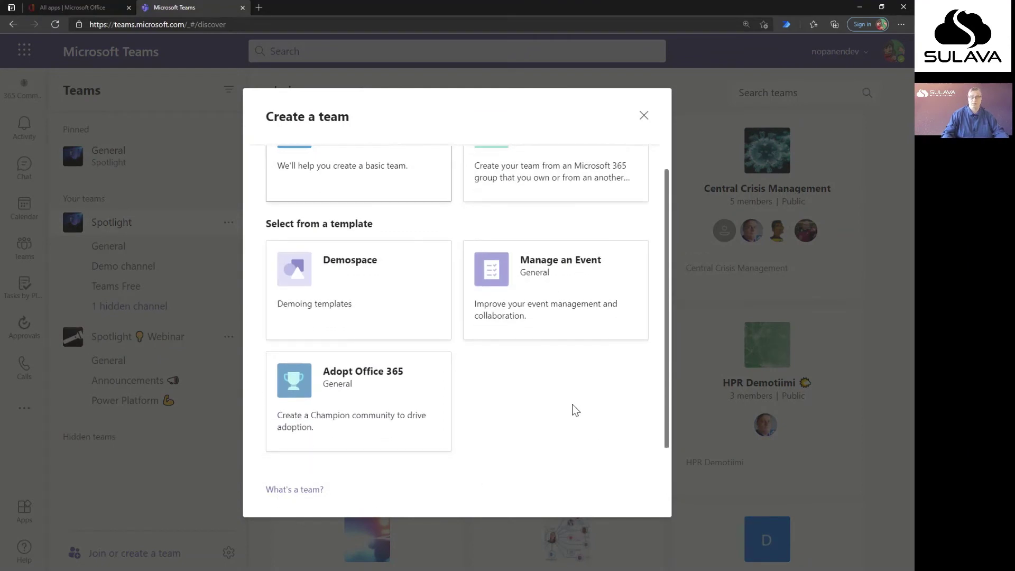
scroll(574, 410, up, 2)
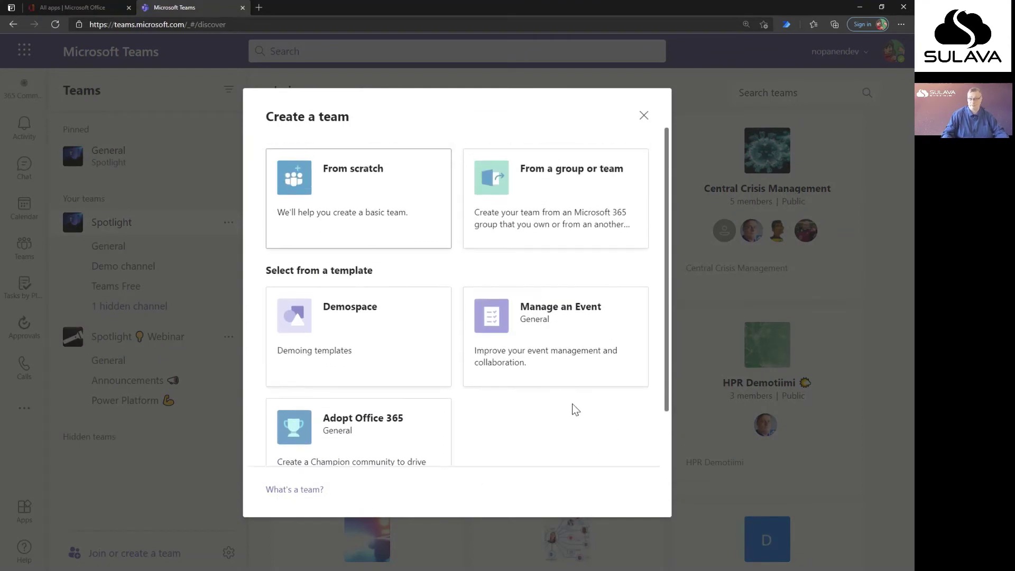
click(644, 117)
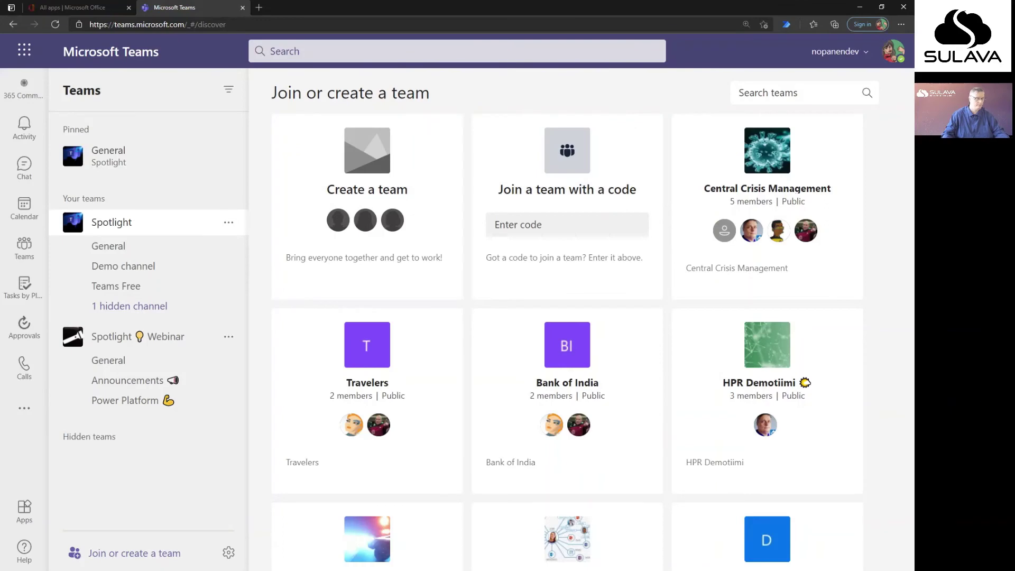